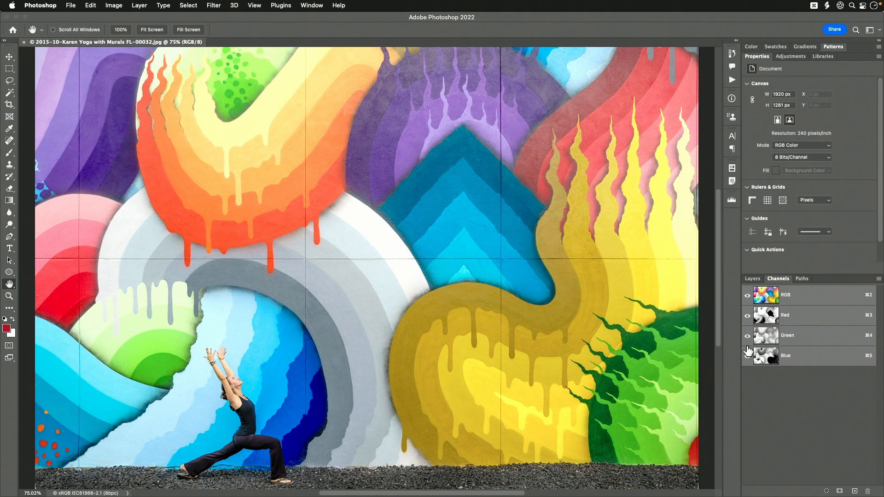
# View the Red, Green and Blue channels of the mural image individually in grayscale, going through the set twice.
pyautogui.click(747, 336)
pyautogui.click(798, 315)
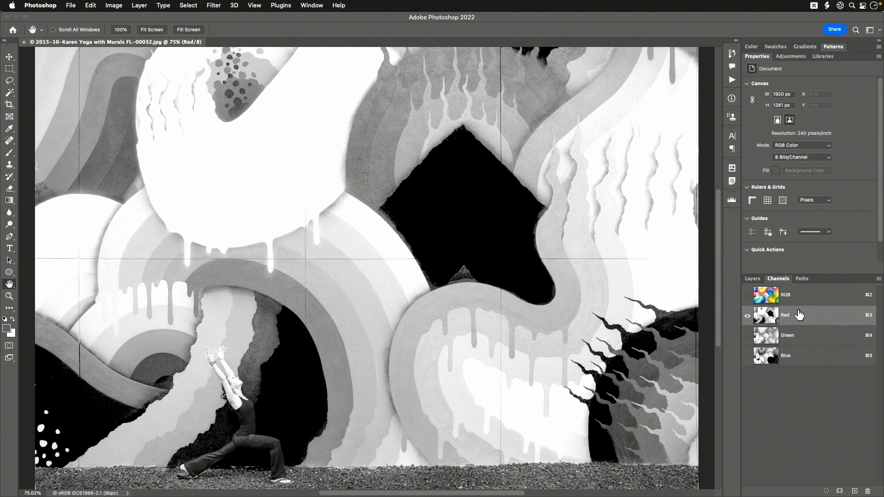
pyautogui.click(798, 337)
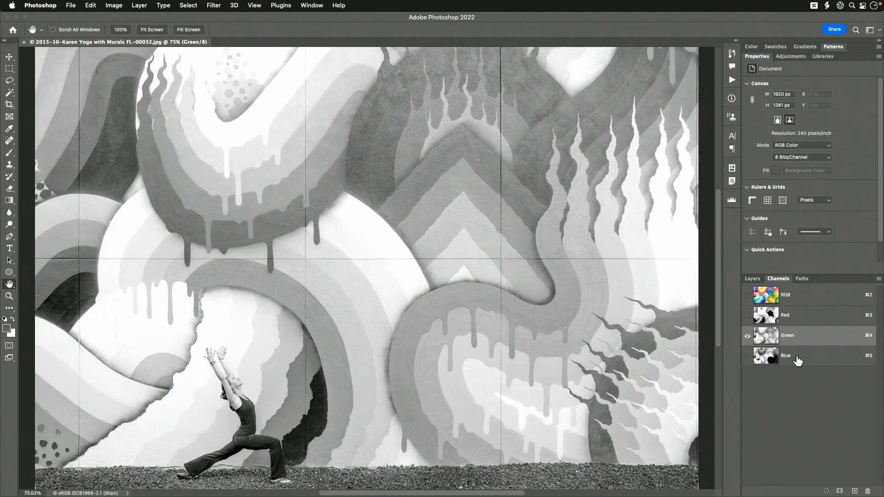
pyautogui.click(798, 358)
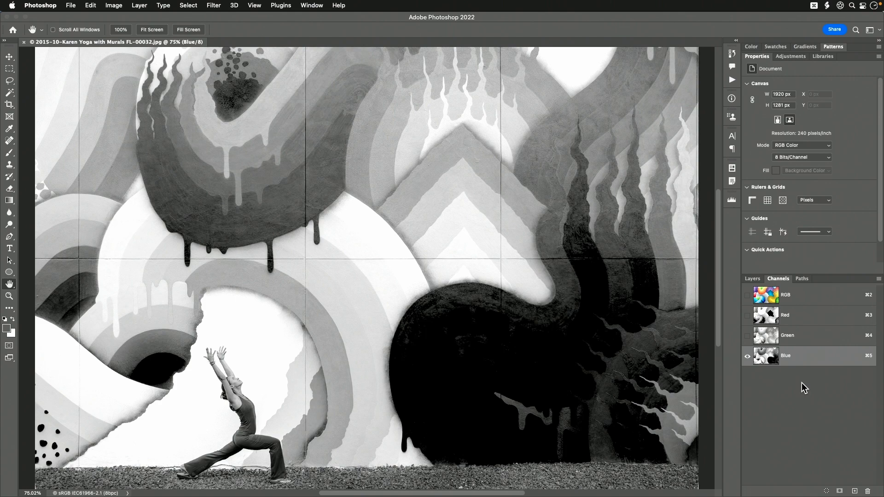
pyautogui.click(807, 323)
pyautogui.click(803, 339)
pyautogui.click(801, 354)
# Show the Green and Red channels together with Blue, add Green to the channel selection, and reselect the RGB composite.
pyautogui.click(748, 336)
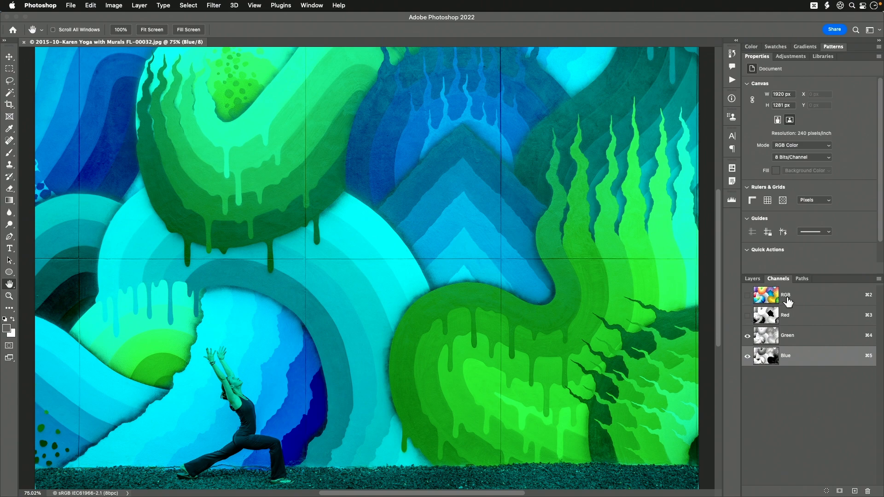
pyautogui.click(747, 316)
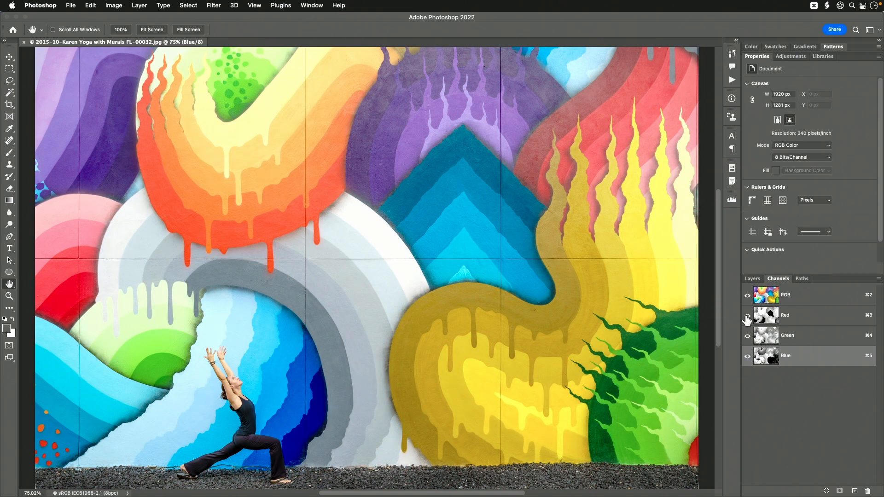
pyautogui.keyDown('shift'); pyautogui.click(809, 341); pyautogui.keyUp('shift')
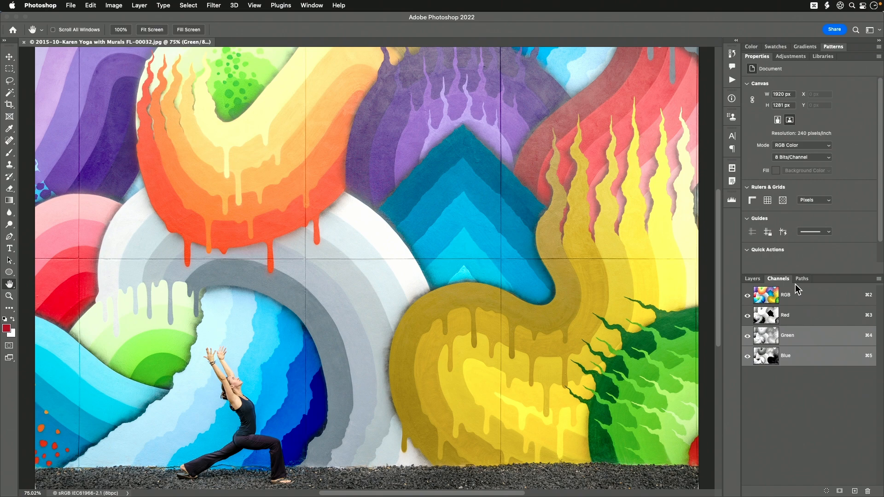
pyautogui.press('super+2')
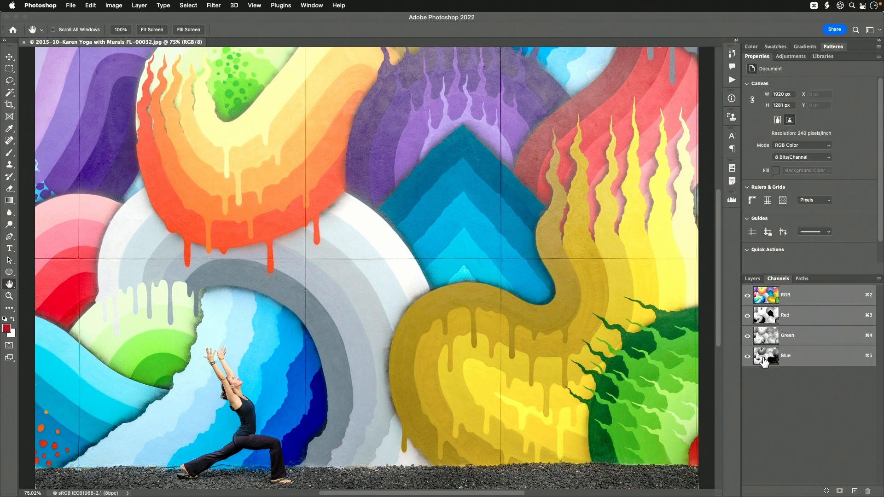
# Isolate the Blue channel, toggle the visibility of the other channels on and off, and reselect the RGB composite.
pyautogui.click(793, 360)
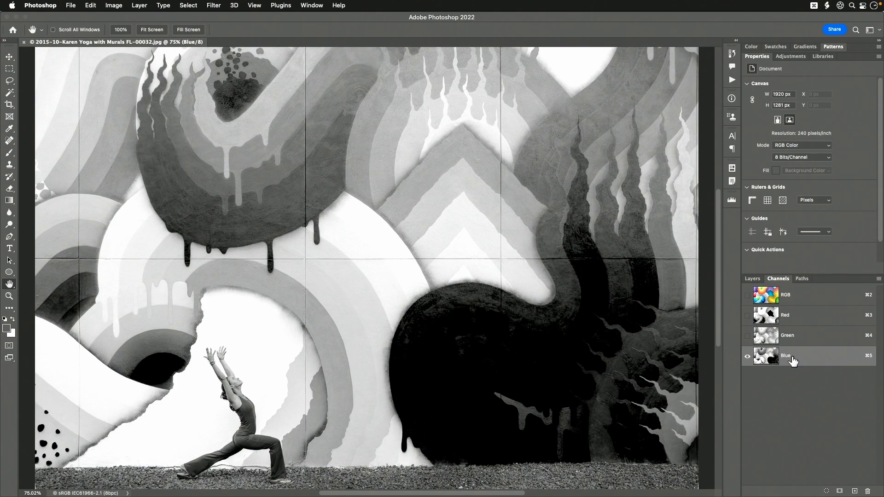
pyautogui.click(747, 297)
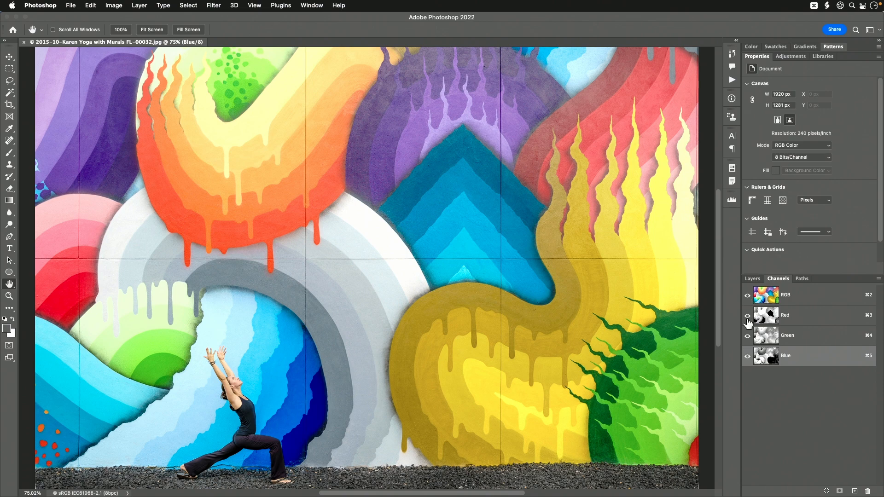
pyautogui.moveTo(748, 316); pyautogui.dragTo(747, 337)
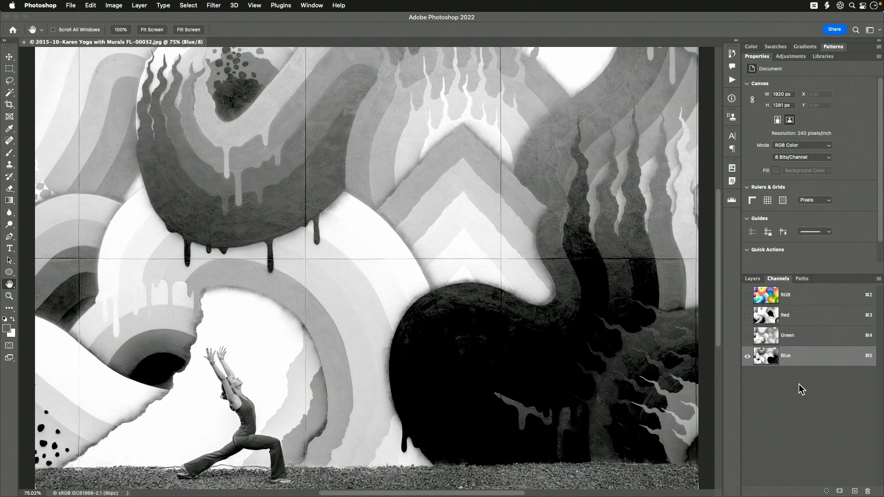
pyautogui.click(787, 297)
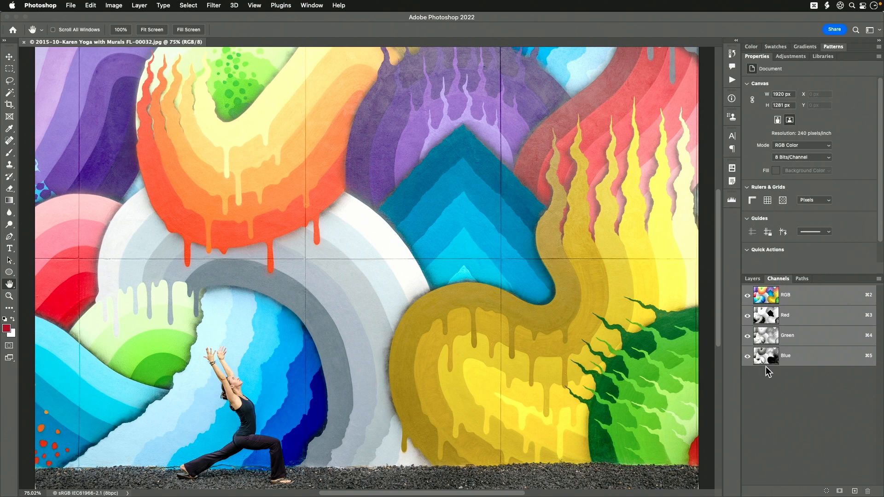
# Try the Small and Medium channel thumbnail sizes and set the thumbnails to Large.
pyautogui.rightClick(773, 393)
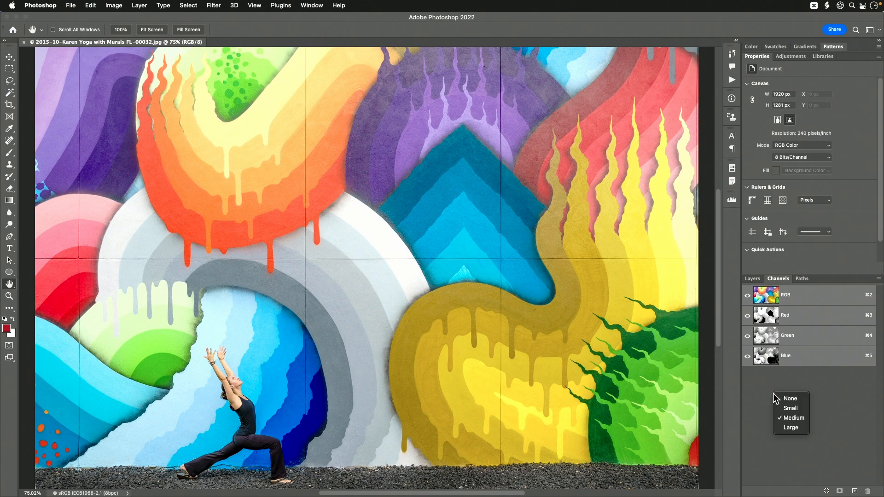
pyautogui.click(794, 407)
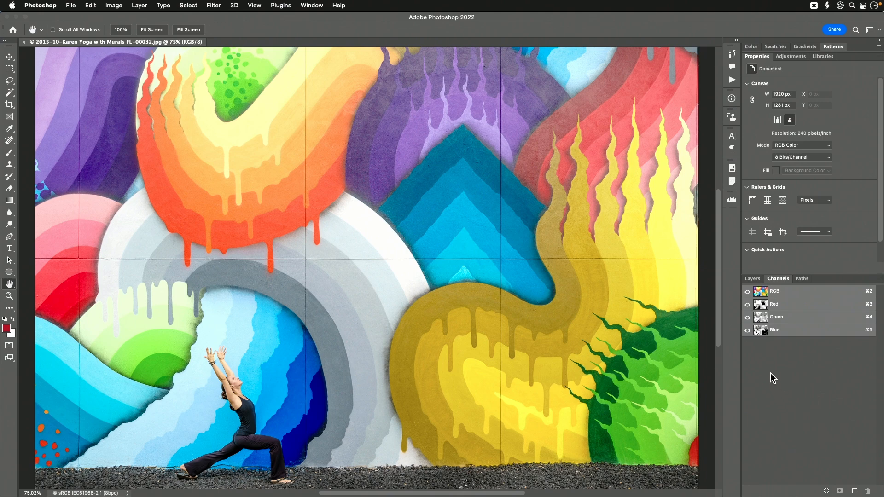
pyautogui.rightClick(770, 373)
pyautogui.click(790, 397)
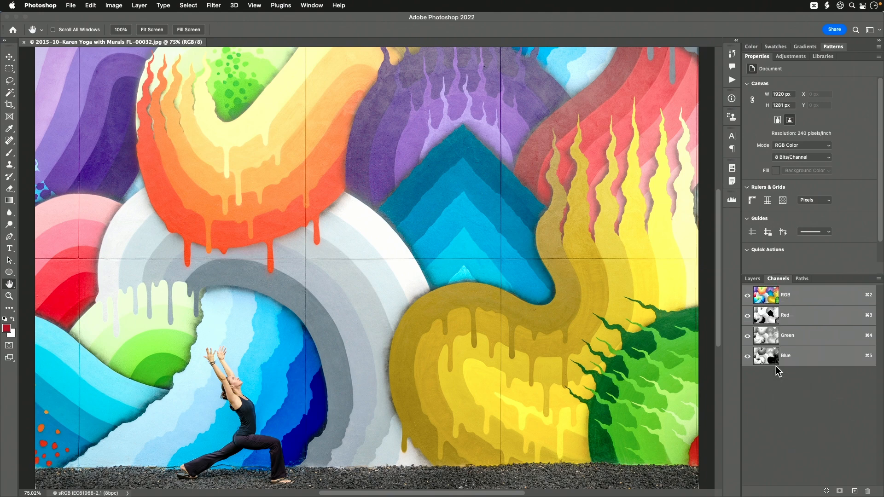
pyautogui.rightClick(775, 388)
pyautogui.click(792, 422)
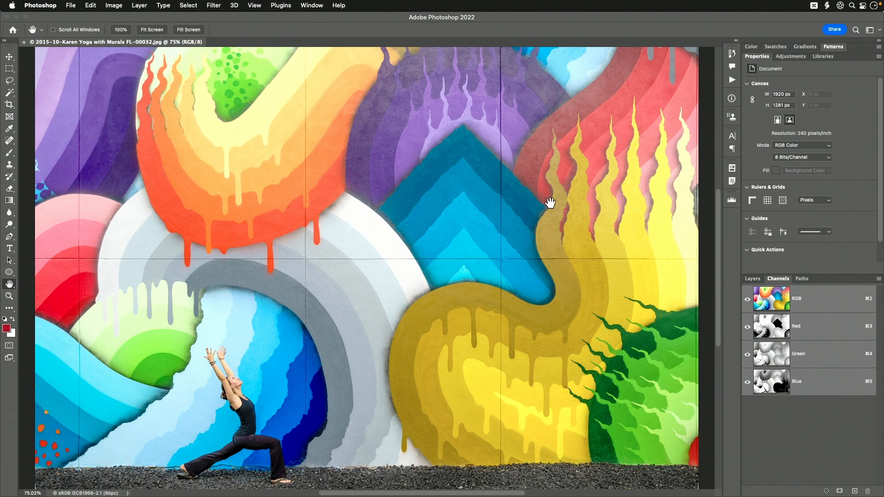
# Open a new second window for the same mural image.
pyautogui.click(322, 5)
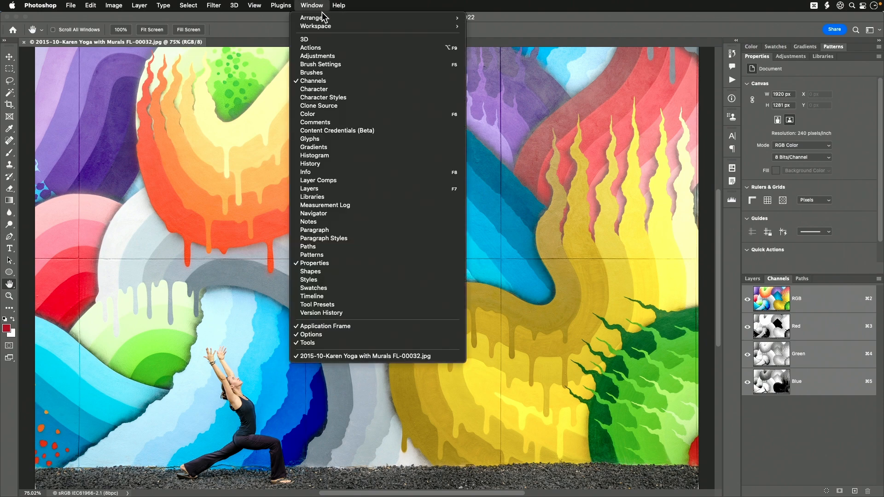
pyautogui.moveTo(323, 20)
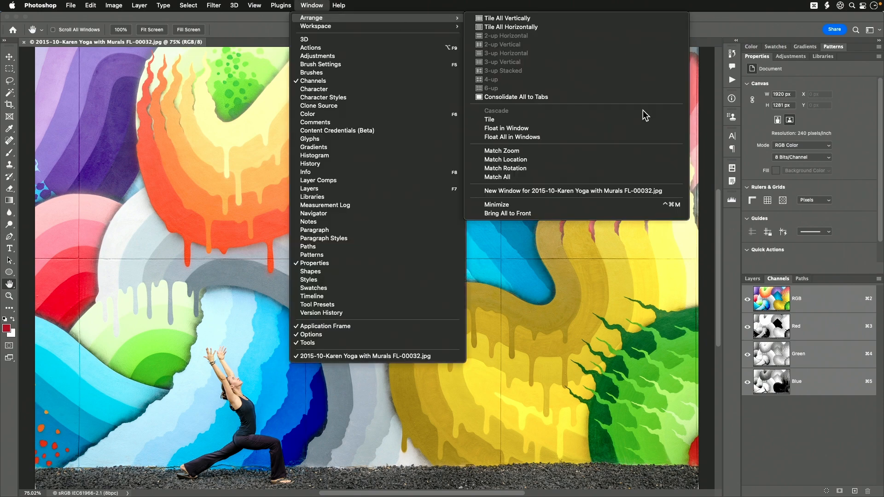
pyautogui.click(584, 192)
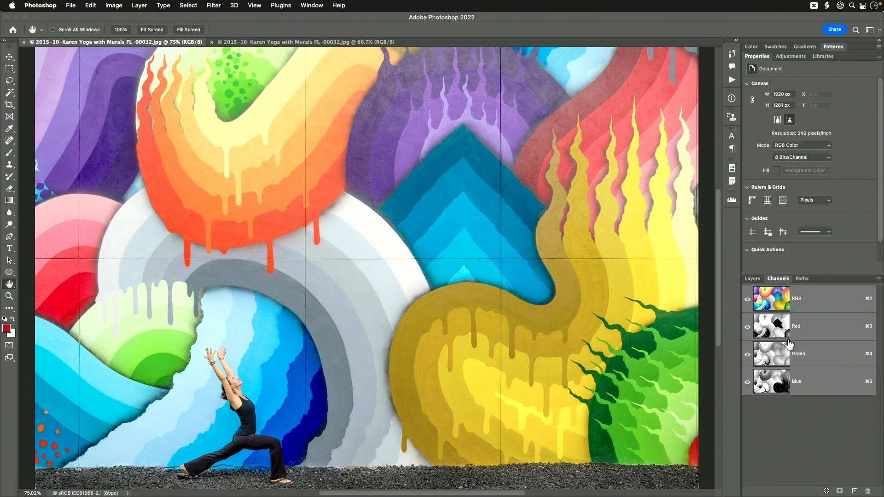
# Isolate the Red channel in the first window and compare it with the full-color view in the second window.
pyautogui.click(813, 328)
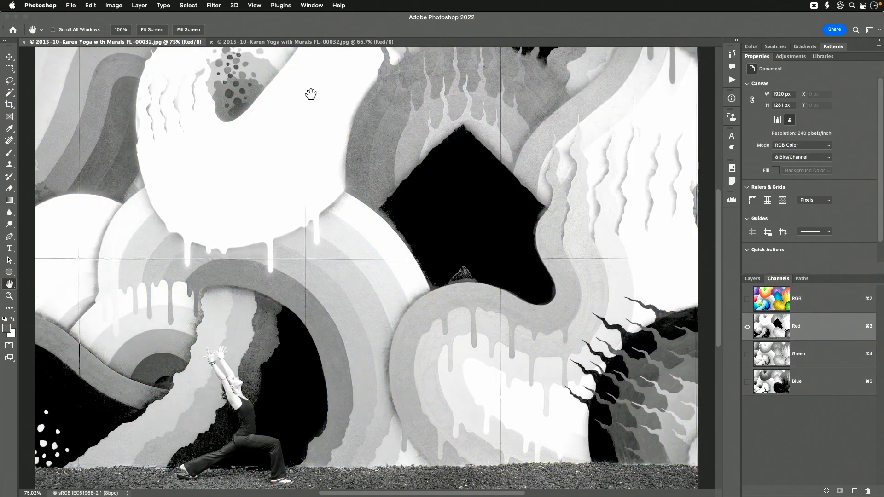
pyautogui.click(282, 43)
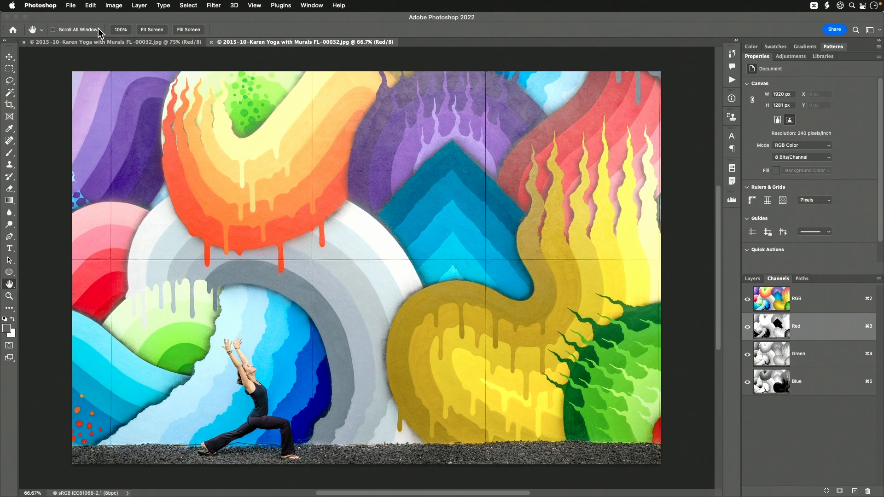
pyautogui.click(101, 43)
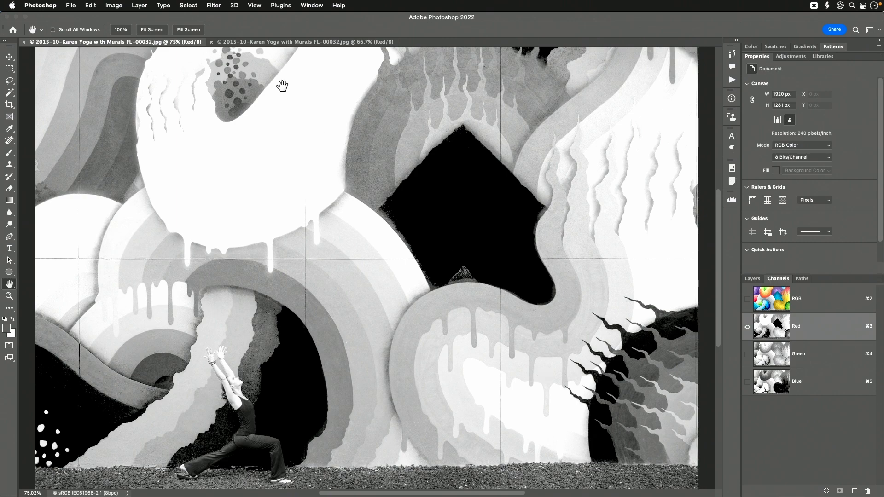
# Close the window showing only the Red channel and select the RGB composite in the remaining window.
pyautogui.click(23, 43)
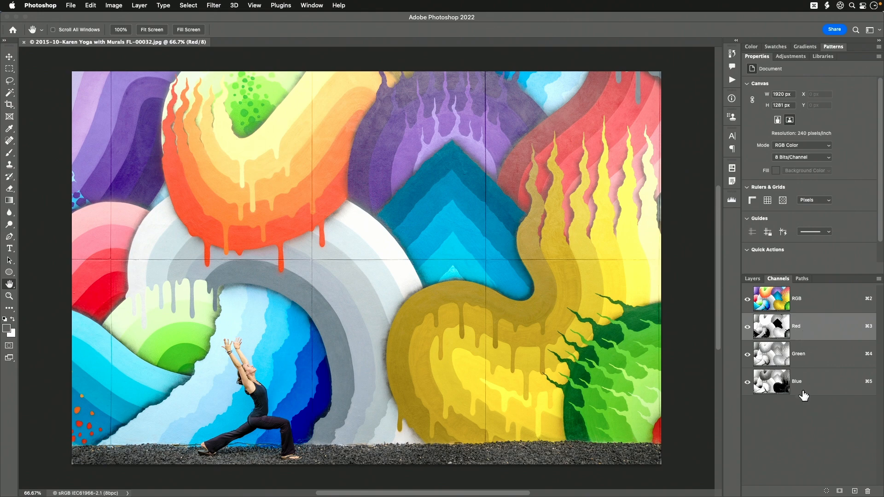
pyautogui.click(803, 304)
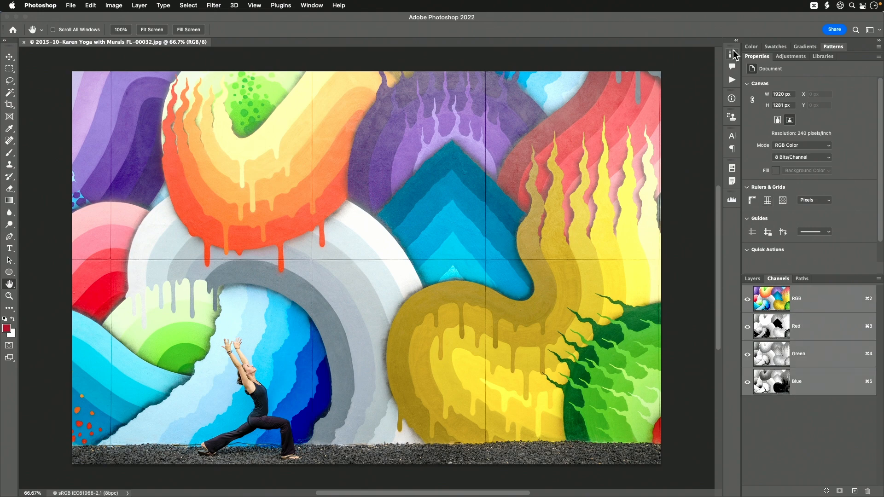
# Play the action "RGB Floating, Red, Green, Blue channels Vertical" from the Bens Views set and hide the actions list.
pyautogui.click(732, 81)
pyautogui.click(594, 178)
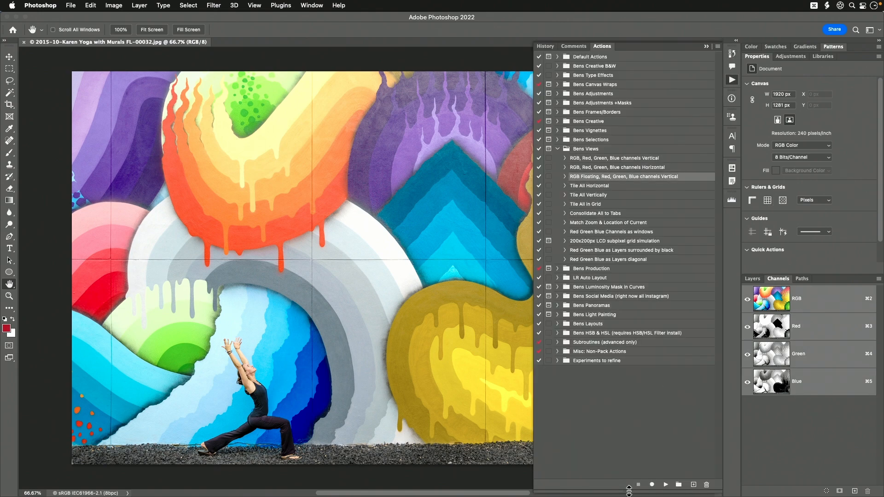
pyautogui.click(665, 485)
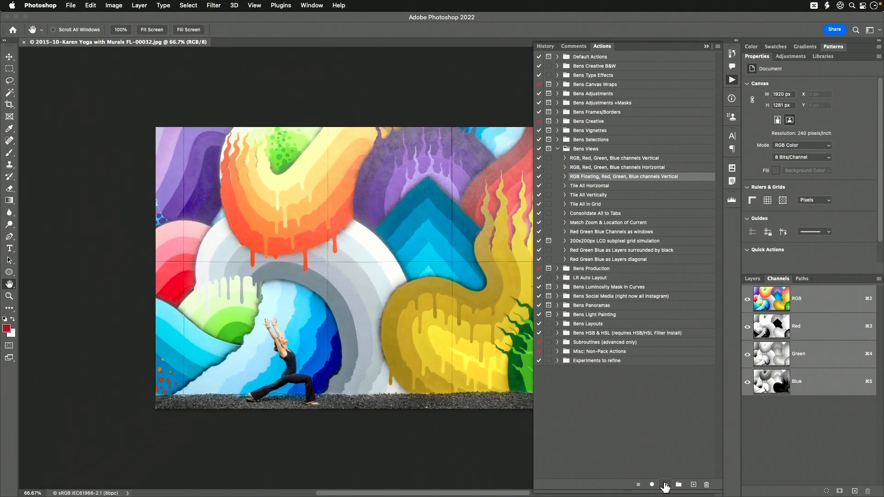
pyautogui.click(732, 80)
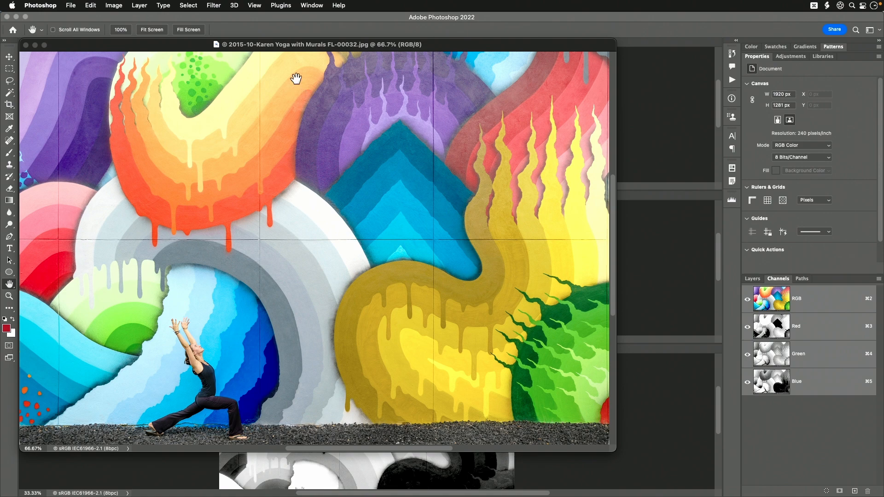
# Dock the floating color window to the left of the three channel windows and widen it.
pyautogui.moveTo(300, 46); pyautogui.dragTo(19, 135)
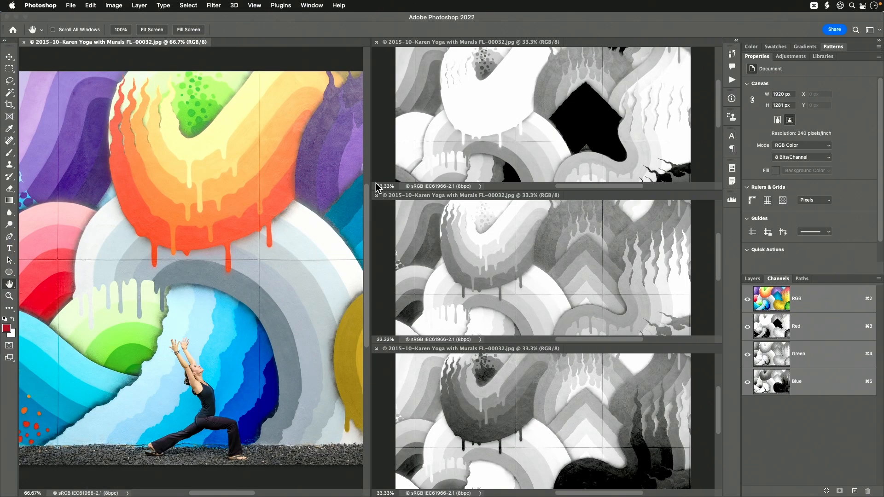
pyautogui.moveTo(370, 171); pyautogui.dragTo(520, 180)
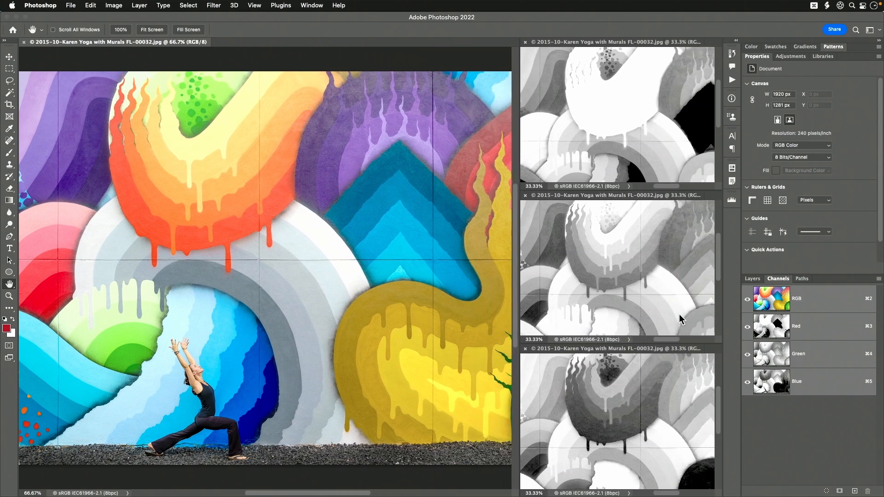
# Fit the image on screen in each of the Blue, Green and Red channel windows.
pyautogui.click(577, 348)
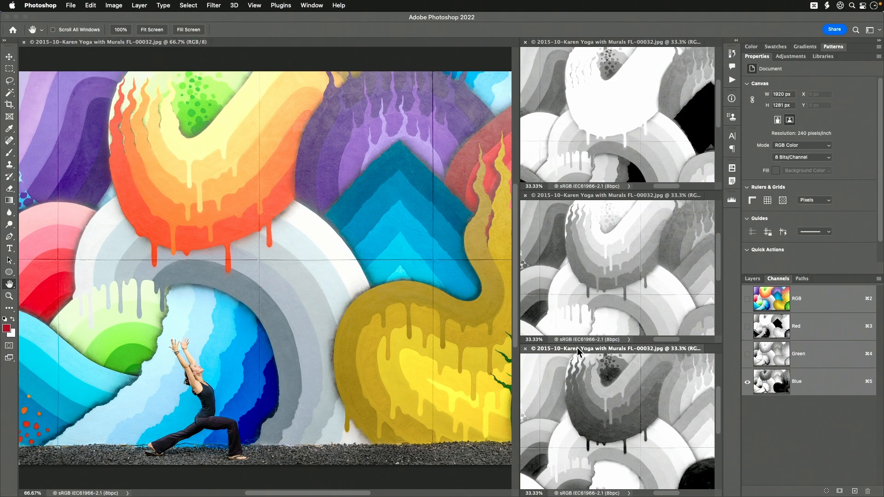
pyautogui.press('super+0')
pyautogui.click(608, 196)
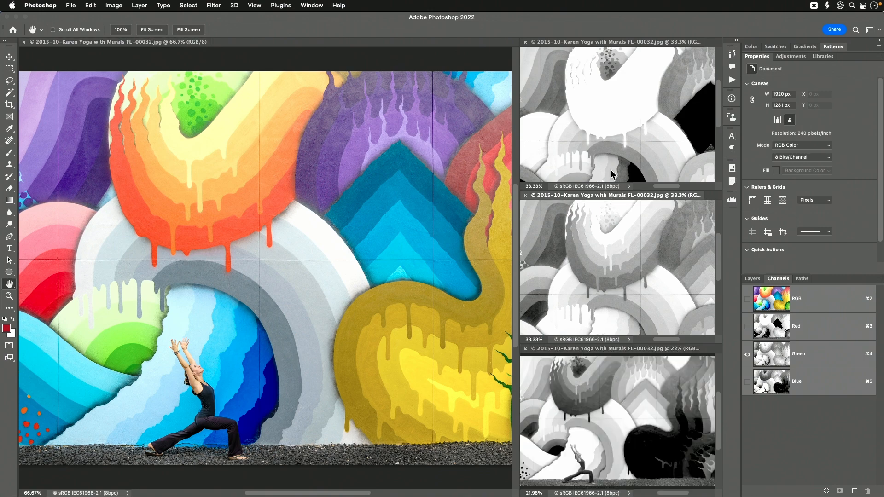
pyautogui.press('super+0')
pyautogui.click(588, 41)
pyautogui.press('super+0')
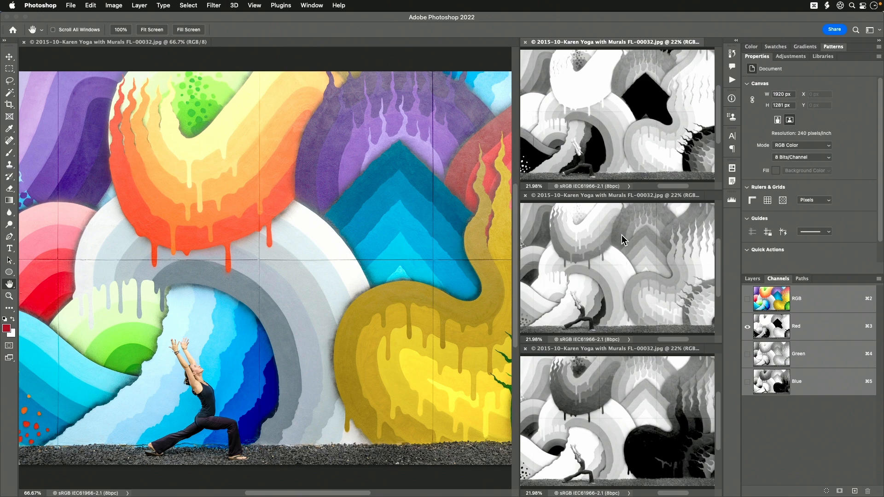
# Activate the Green, Blue and full-color windows in turn to check their visible channels, and collapse the side panels to icons.
pyautogui.click(604, 197)
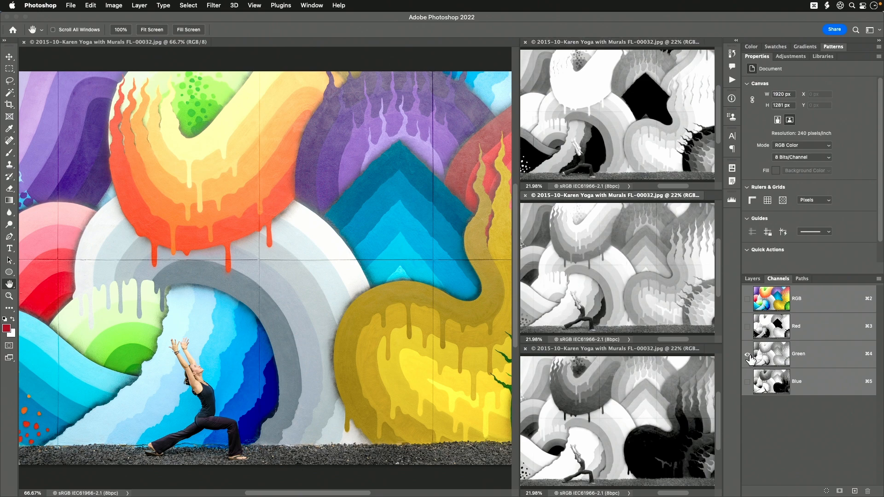
pyautogui.click(609, 352)
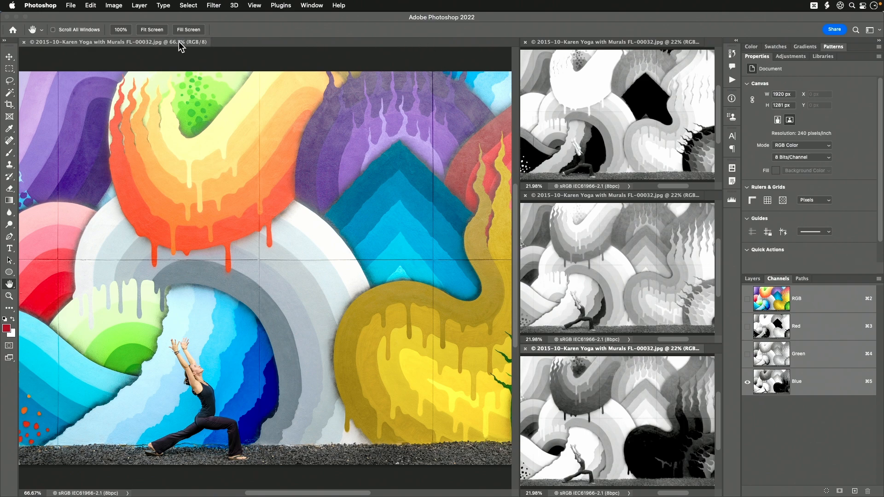
pyautogui.click(170, 42)
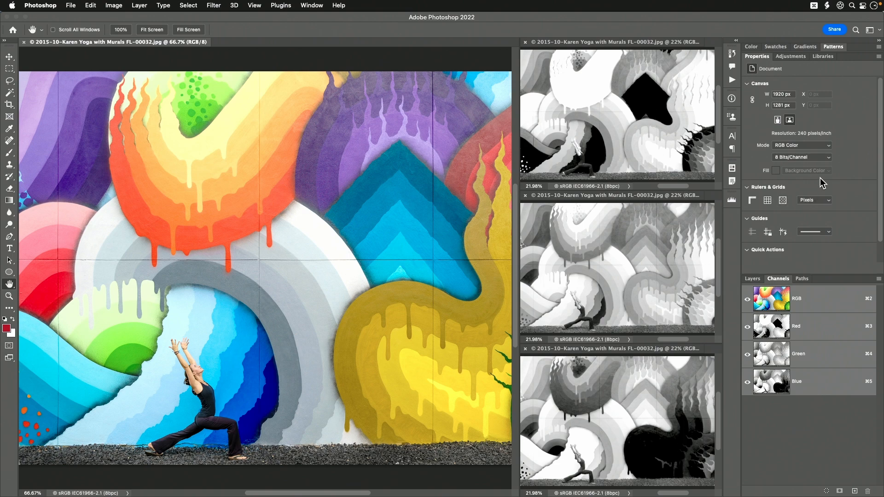
pyautogui.click(879, 42)
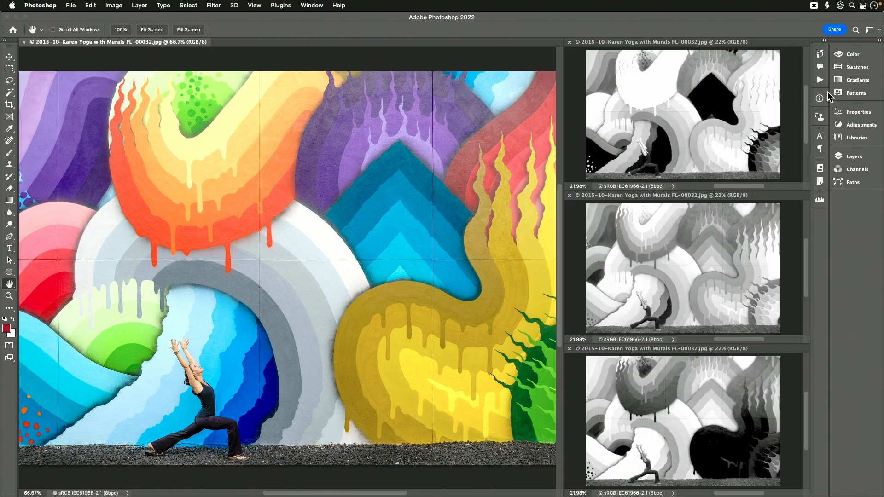
# Collapse the remaining panels to icons only and widen the full-color window until the whole image shows beside the channel windows.
pyautogui.moveTo(828, 92); pyautogui.dragTo(880, 93)
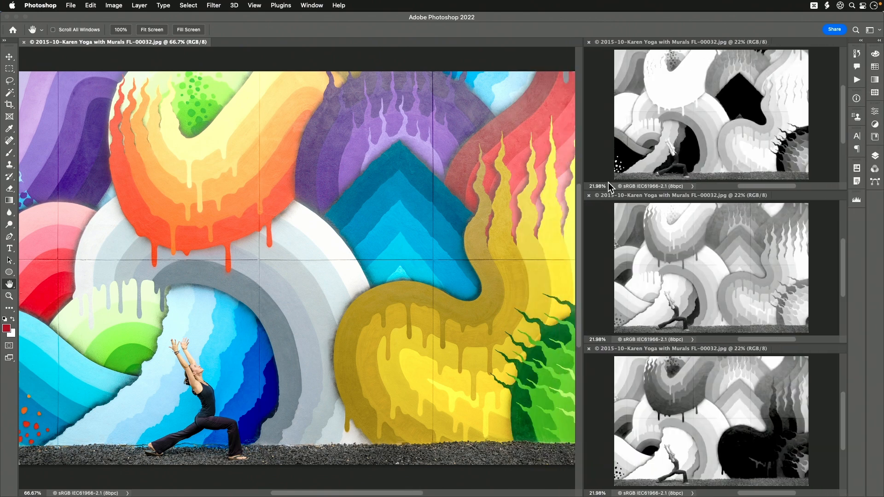
pyautogui.moveTo(581, 215); pyautogui.dragTo(640, 208)
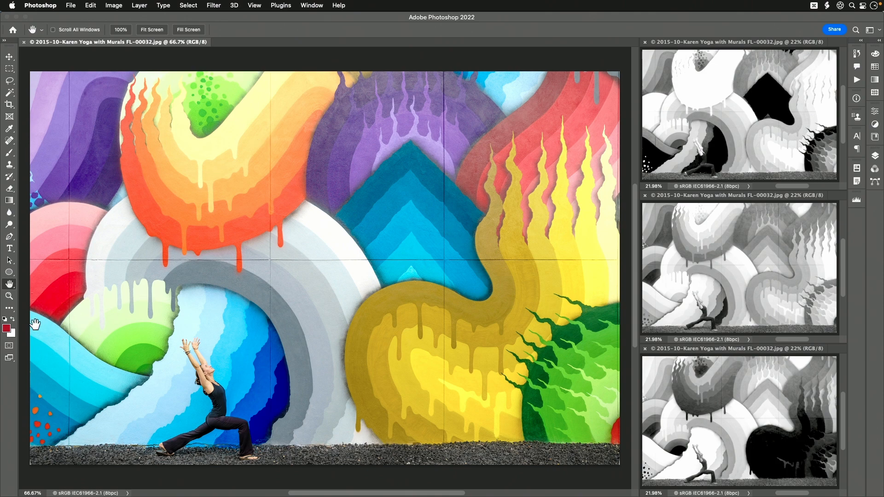
# Open the foreground color picker, move it over the image and choose a pinkish red, about R 227, G 50, B 92.
pyautogui.click(7, 327)
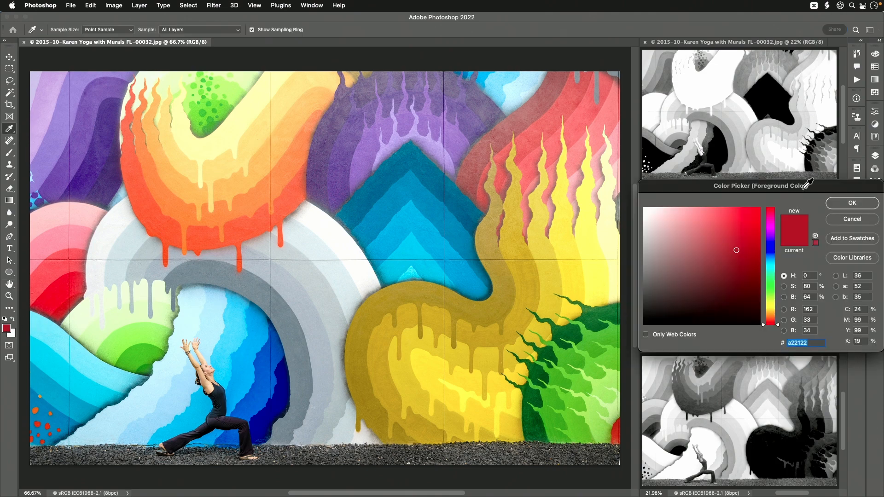
pyautogui.moveTo(808, 183); pyautogui.dragTo(343, 136)
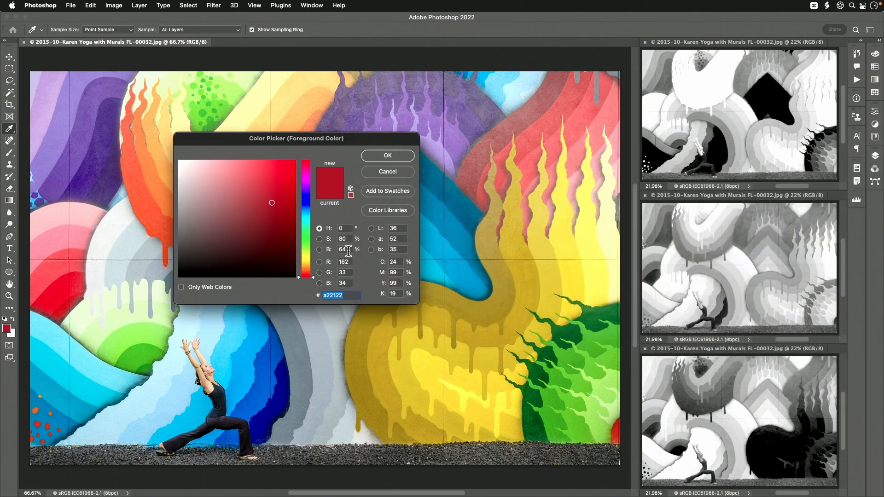
pyautogui.moveTo(313, 271); pyautogui.dragTo(312, 164)
pyautogui.click(255, 175)
pyautogui.moveTo(255, 175)
pyautogui.mouseDown()
pyautogui.moveTo(179, 270)
pyautogui.moveTo(225, 171)
pyautogui.moveTo(268, 211)
pyautogui.moveTo(296, 171)
pyautogui.moveTo(270, 172)
pyautogui.mouseUp()
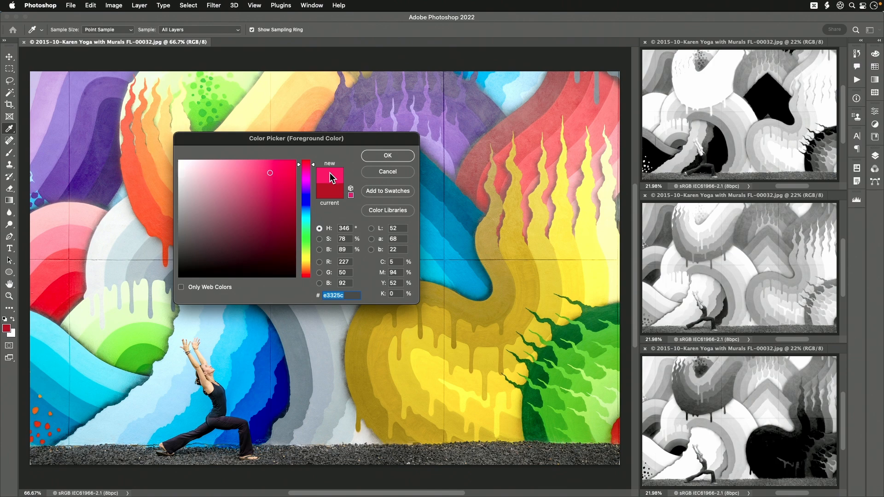
# Enter the out-of-range value 9999 for the foreground color's Red component and accept the closest allowed value, 255.
pyautogui.click(351, 262)
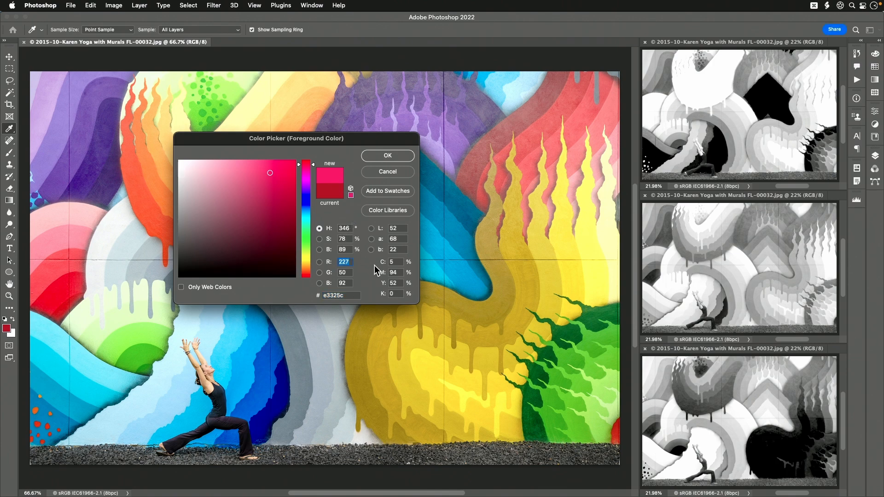
pyautogui.write('9999')
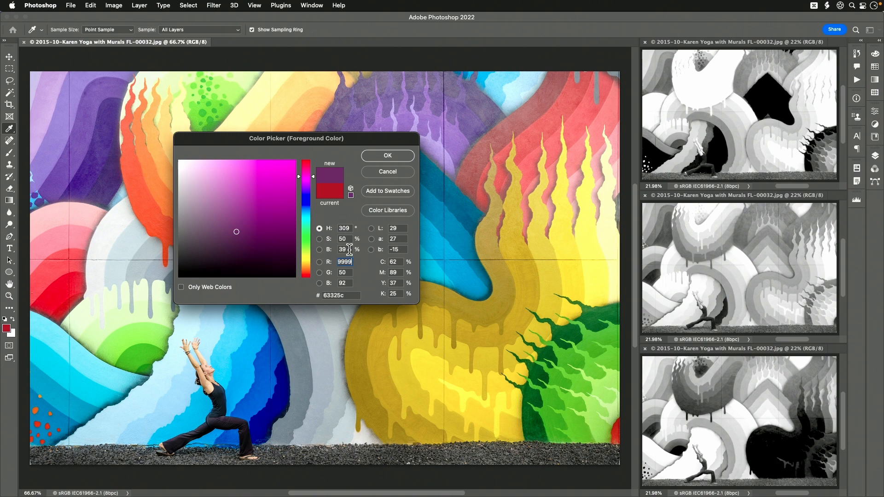
pyautogui.click(349, 275)
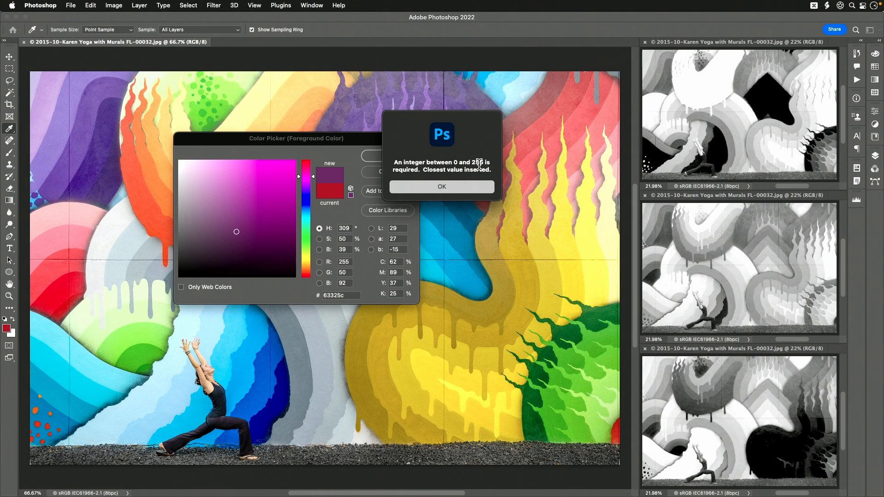
pyautogui.click(467, 184)
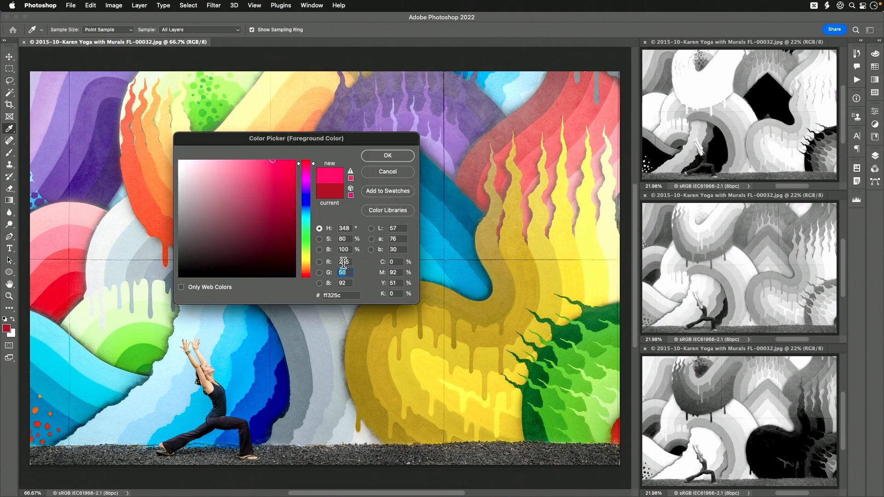
# Set the Green and Blue components to 0 and apply the pure red as foreground color.
pyautogui.write('0')
pyautogui.press('Tab')
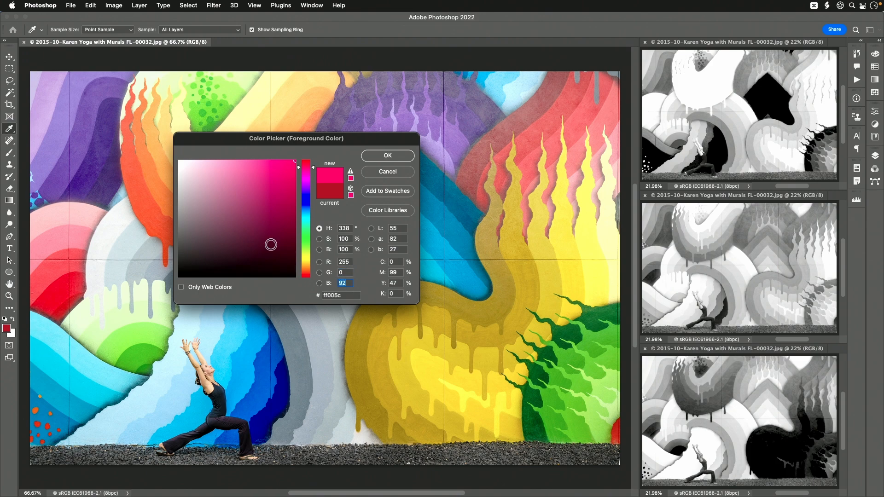
pyautogui.write('0')
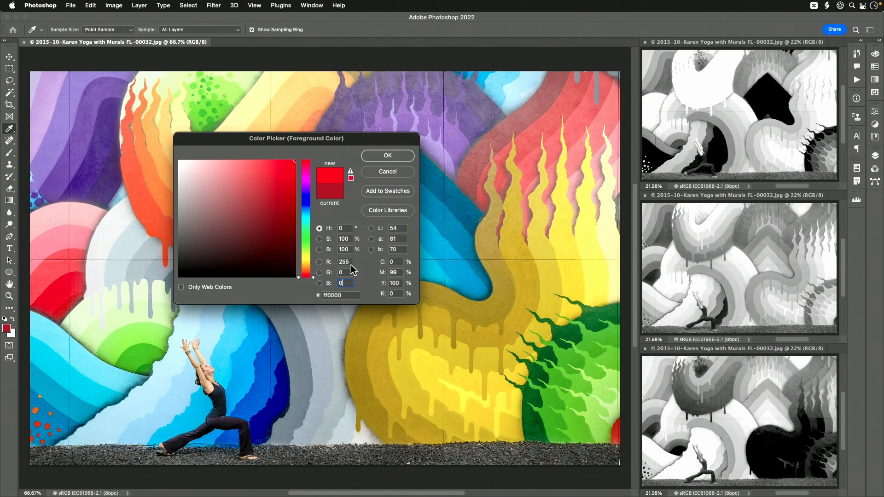
pyautogui.click(388, 156)
pyautogui.press('h')
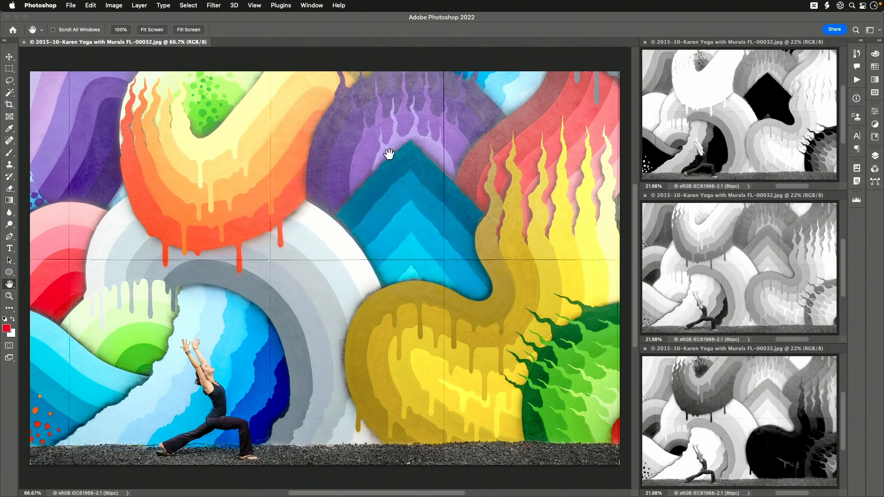
# Paint a broad red stroke over the purple arch and blue chevron with the Brush enlarged to 200, and undo it.
pyautogui.click(10, 155)
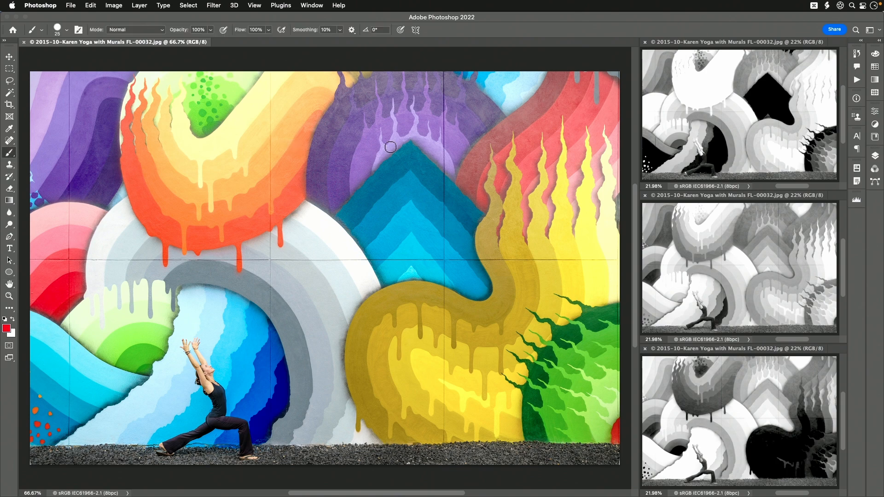
pyautogui.press(']')
pyautogui.press(']')
pyautogui.press(']')
pyautogui.press(']')
pyautogui.press(']')
pyautogui.press(']')
pyautogui.press(']')
pyautogui.press(']')
pyautogui.press(']')
pyautogui.press(']')
pyautogui.press(']')
pyautogui.press(']')
pyautogui.moveTo(369, 110)
pyautogui.mouseDown()
pyautogui.moveTo(489, 130)
pyautogui.moveTo(338, 148)
pyautogui.moveTo(382, 174)
pyautogui.moveTo(352, 231)
pyautogui.moveTo(455, 364)
pyautogui.mouseUp()
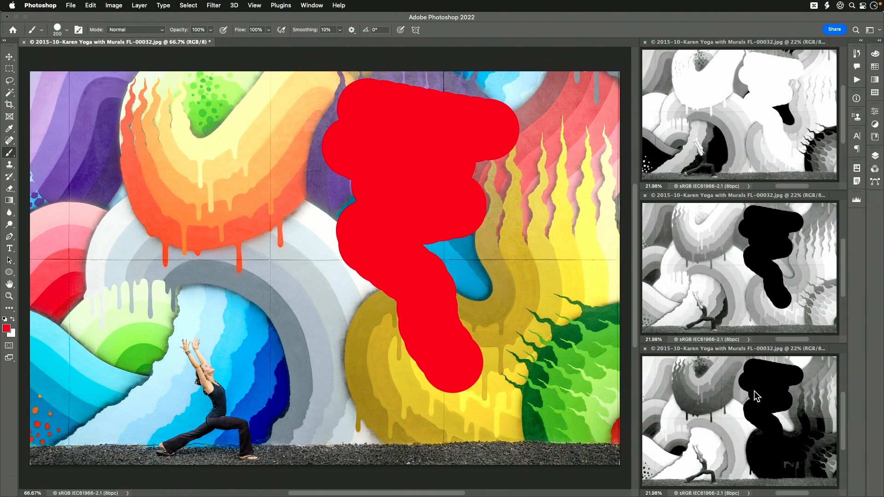
pyautogui.press('super+z')
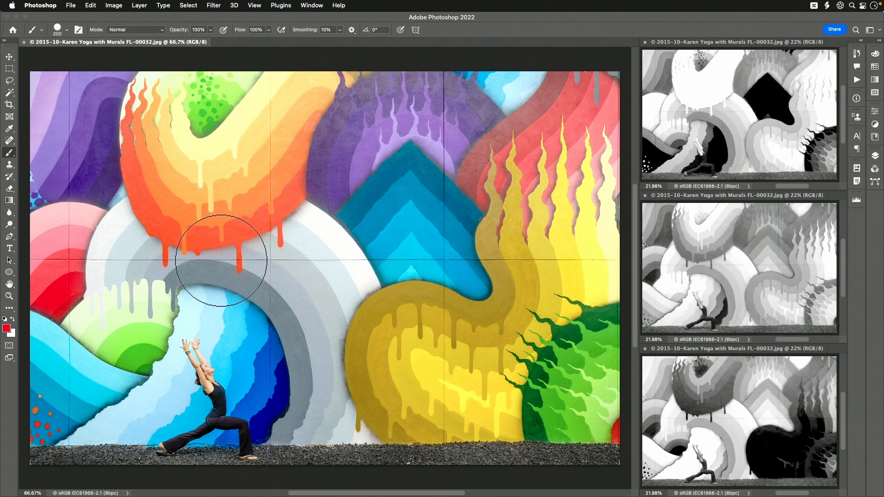
pyautogui.click(9, 70)
pyautogui.moveTo(131, 123); pyautogui.dragTo(278, 280)
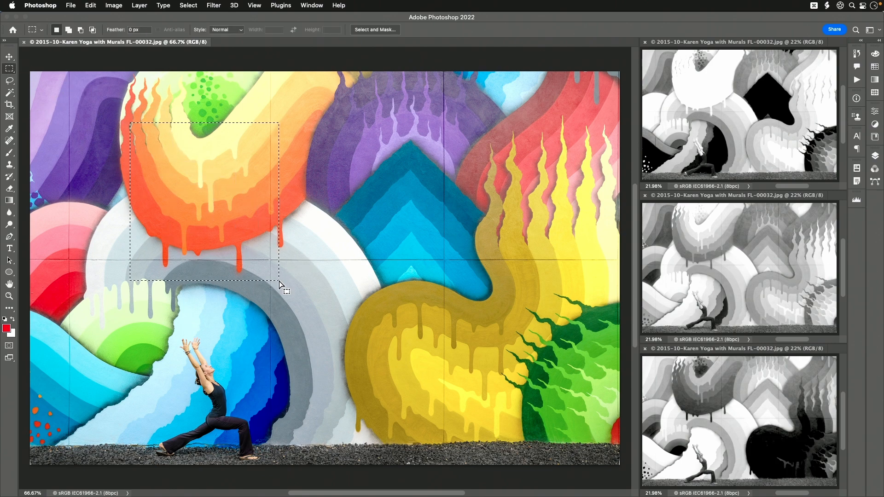
pyautogui.click(333, 316)
# Check the foreground color's RGB values in the color picker, and examine the mural's pixel values in the Info panel.
pyautogui.click(7, 329)
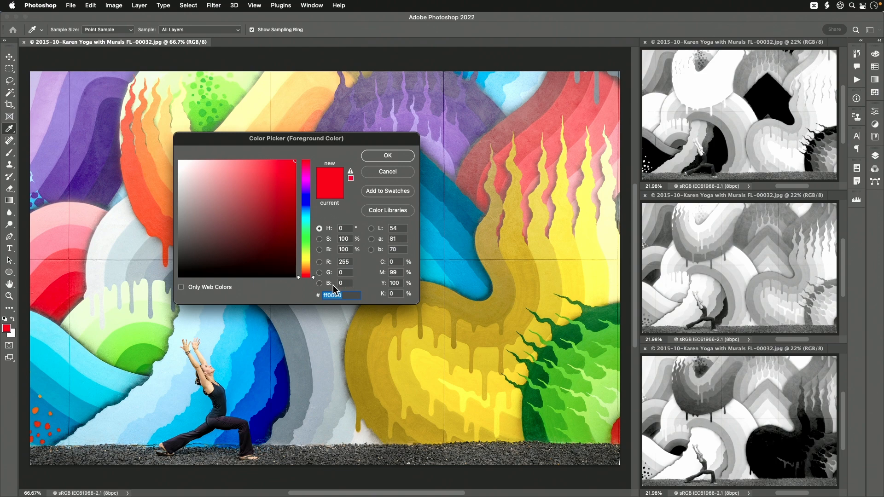
pyautogui.click(396, 156)
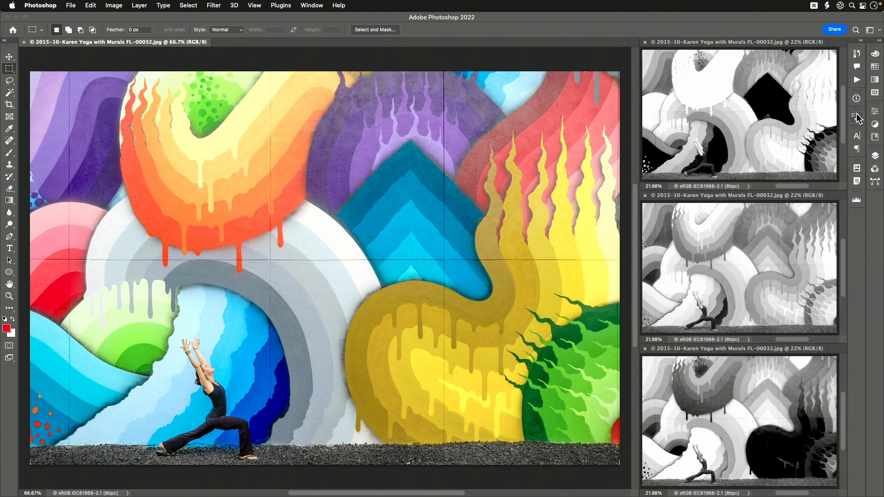
pyautogui.click(857, 98)
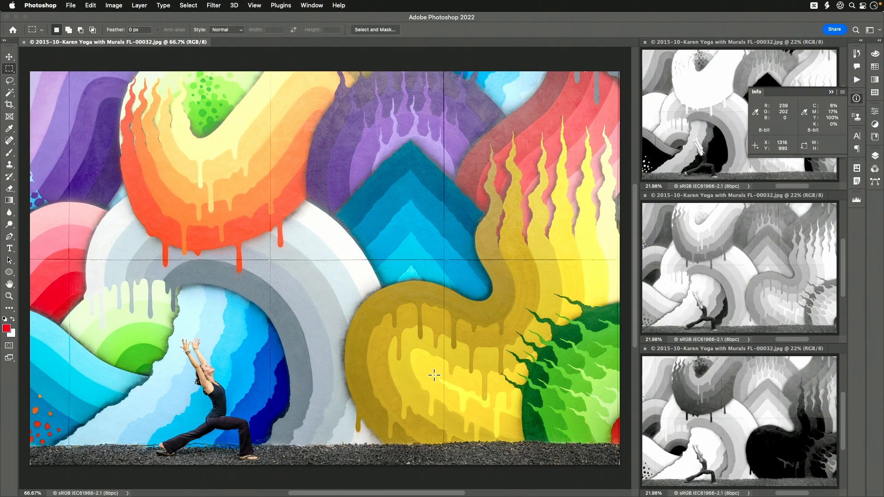
pyautogui.press('space')
pyautogui.press('v')
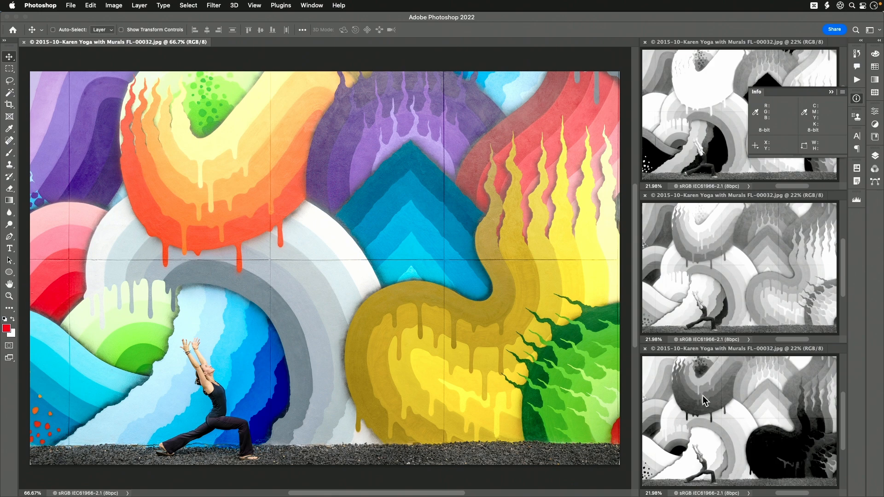
pyautogui.click(856, 99)
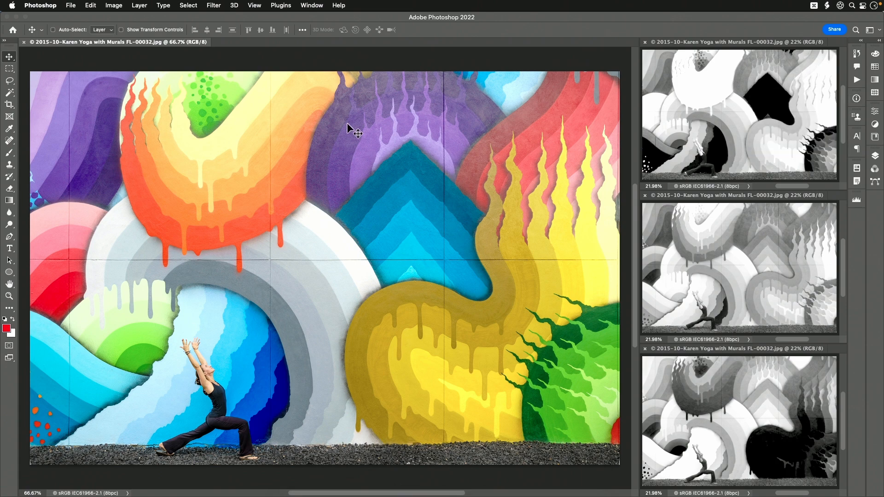
# Sample the orange-red drip area of the mural as foreground color with the Eyedropper and check its RGB values.
pyautogui.click(9, 129)
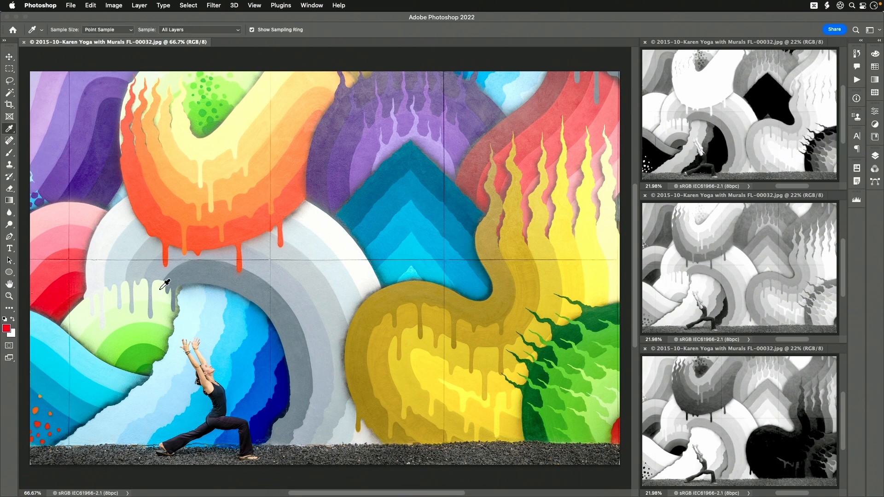
pyautogui.click(247, 226)
pyautogui.click(7, 329)
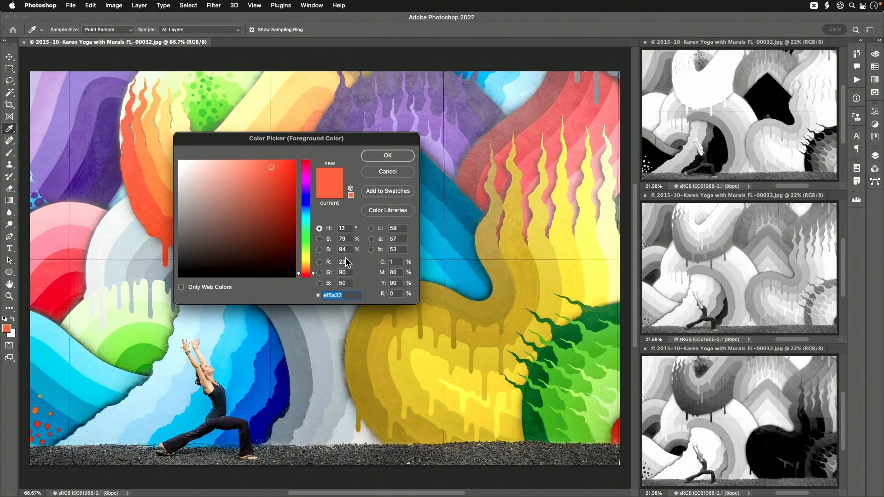
pyautogui.click(399, 156)
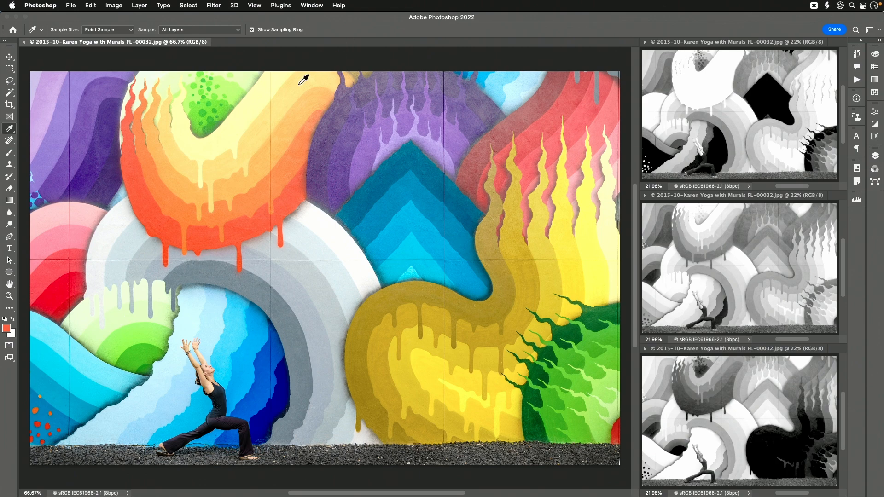
# Select a rectangular area around the blue chevron and open the Levels adjustment, placing its dialog clear of the selection.
pyautogui.click(10, 69)
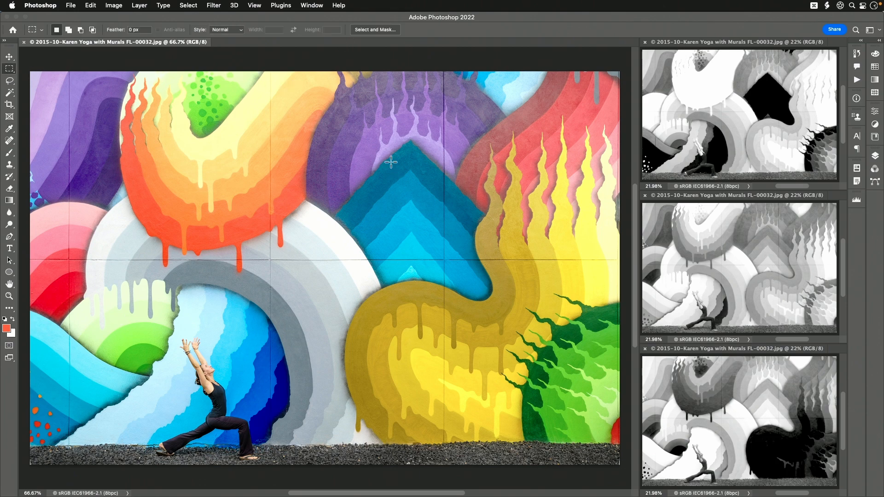
pyautogui.moveTo(312, 94); pyautogui.dragTo(515, 329)
pyautogui.click(114, 5)
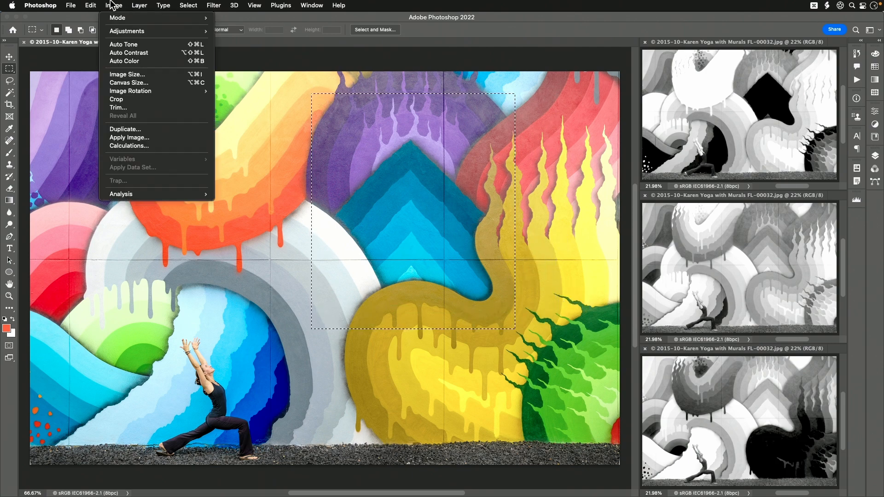
pyautogui.moveTo(117, 34)
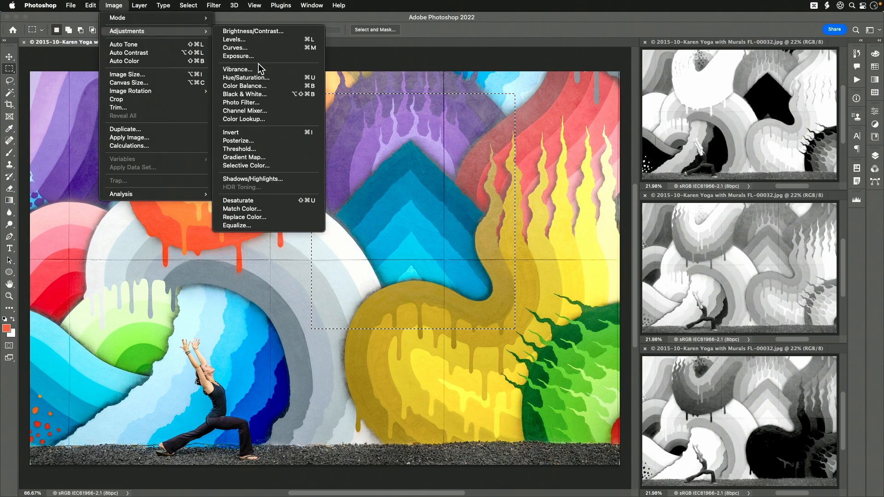
pyautogui.click(281, 39)
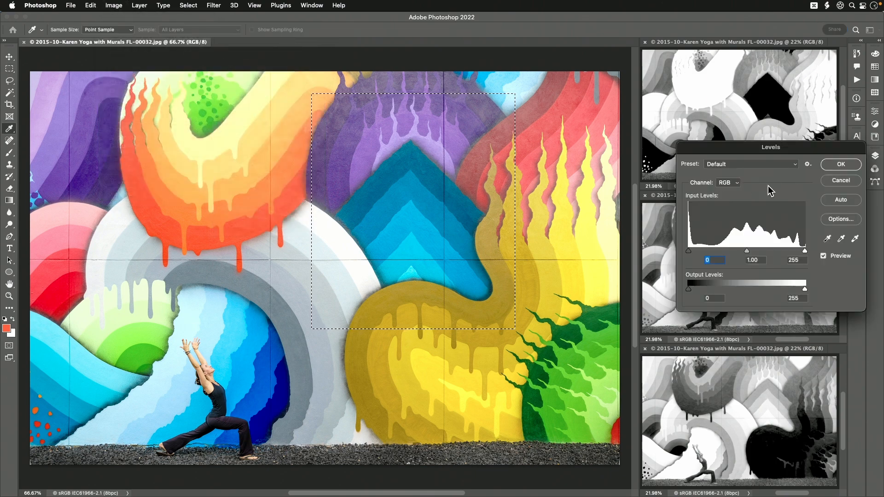
pyautogui.moveTo(833, 148); pyautogui.dragTo(238, 115)
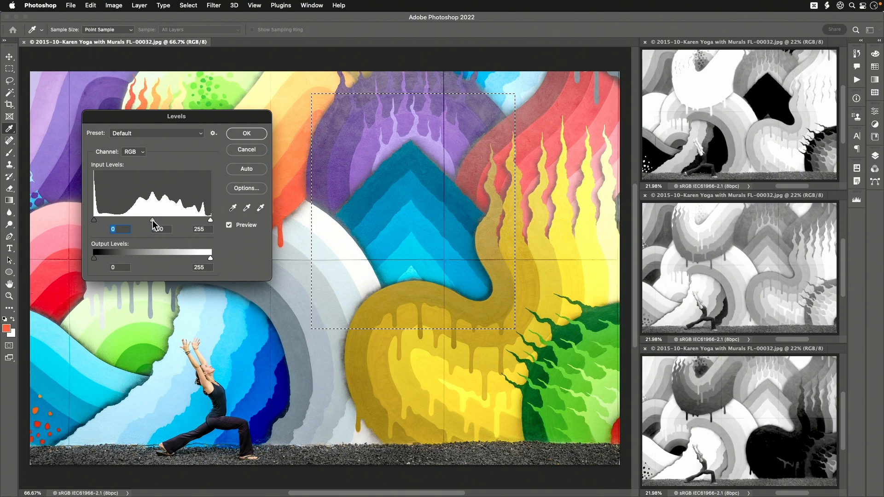
# Try shifting the Levels midtones on the RGB composite and on the Red channel, resetting them to 1.00.
pyautogui.moveTo(153, 221)
pyautogui.mouseDown()
pyautogui.moveTo(203, 220)
pyautogui.moveTo(99, 220)
pyautogui.moveTo(151, 220)
pyautogui.mouseUp()
pyautogui.write('1')
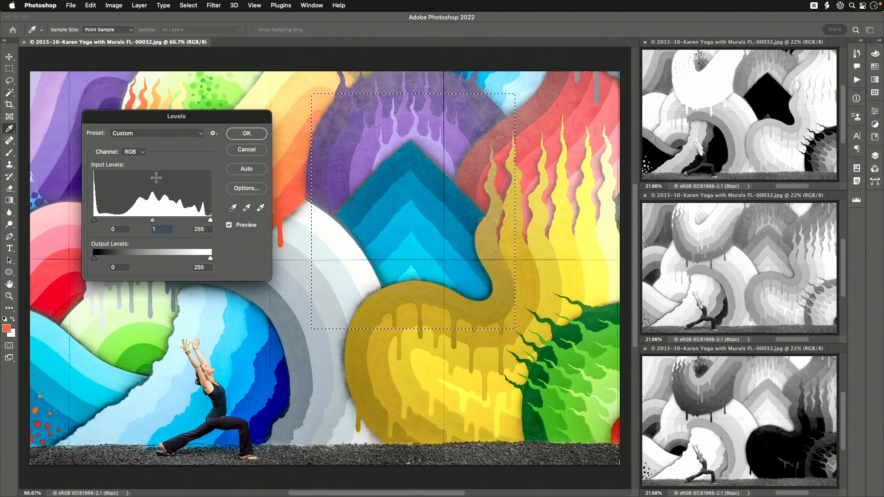
pyautogui.click(138, 153)
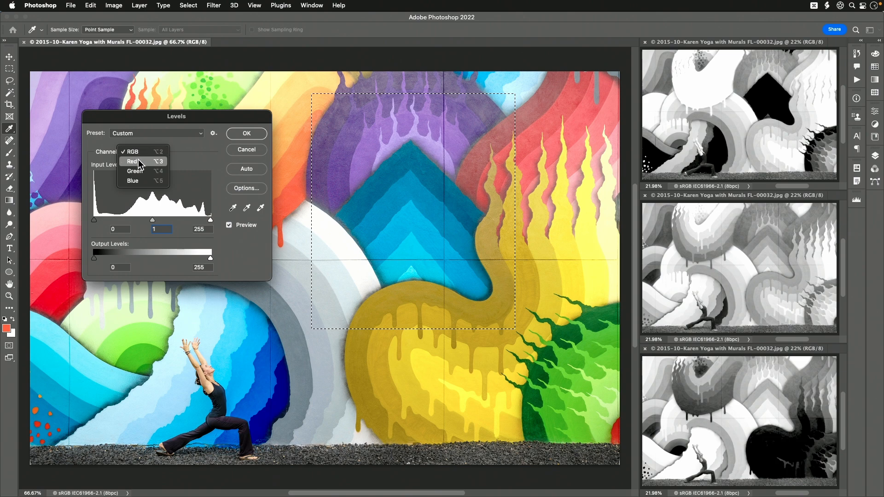
pyautogui.click(138, 162)
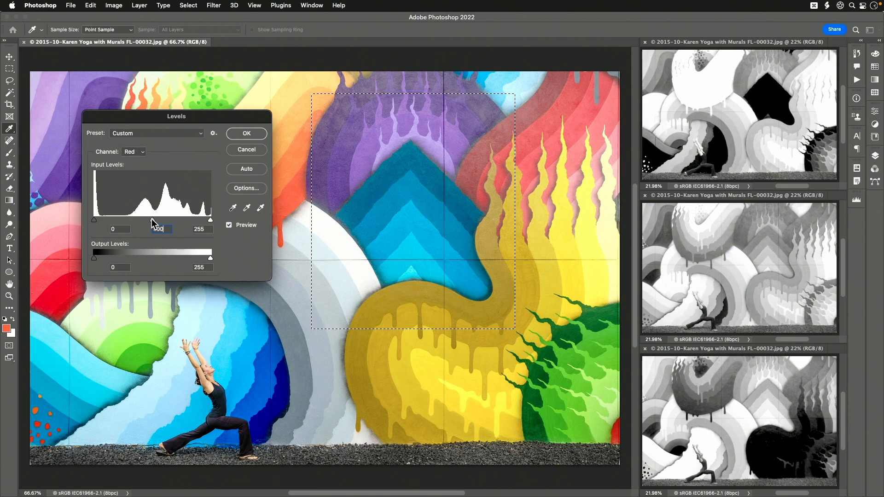
pyautogui.moveTo(153, 220)
pyautogui.mouseDown()
pyautogui.moveTo(200, 223)
pyautogui.moveTo(85, 211)
pyautogui.moveTo(196, 217)
pyautogui.moveTo(122, 212)
pyautogui.moveTo(165, 216)
pyautogui.moveTo(151, 216)
pyautogui.mouseUp()
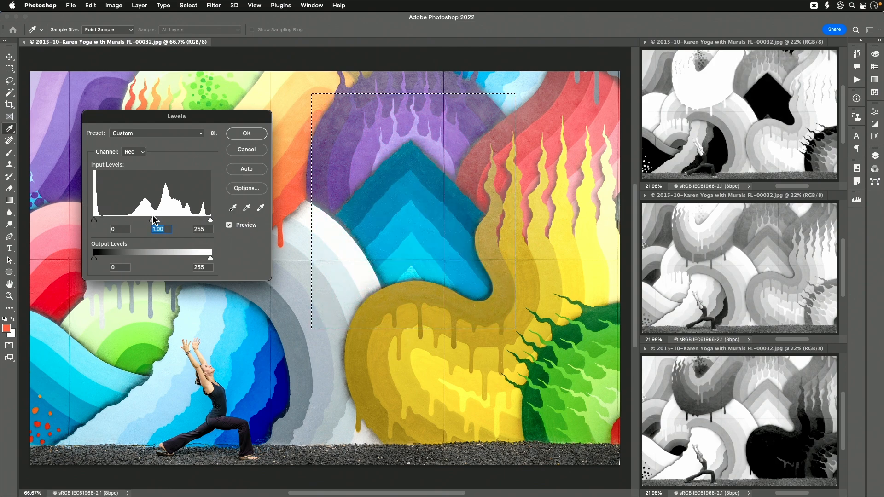
pyautogui.click(134, 152)
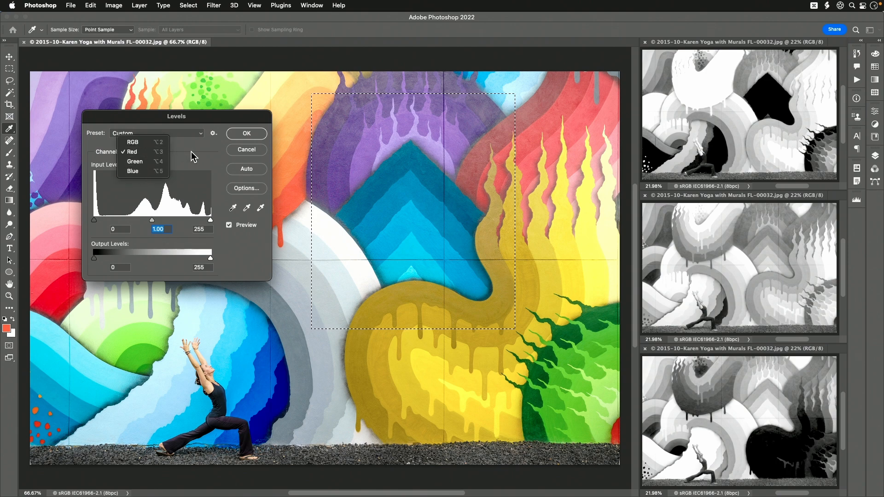
pyautogui.click(133, 142)
# Try darkening the selected area's midtones on the Red channel in Levels, bringing them back toward neutral.
pyautogui.click(133, 151)
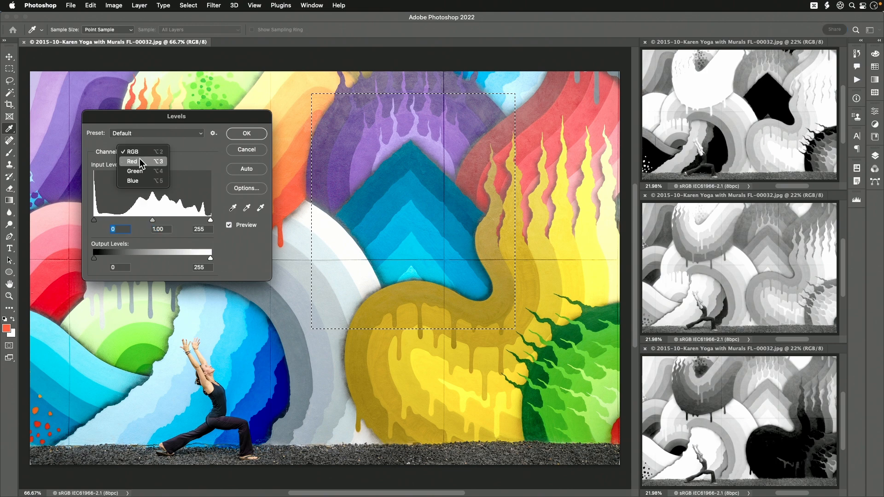
pyautogui.click(141, 163)
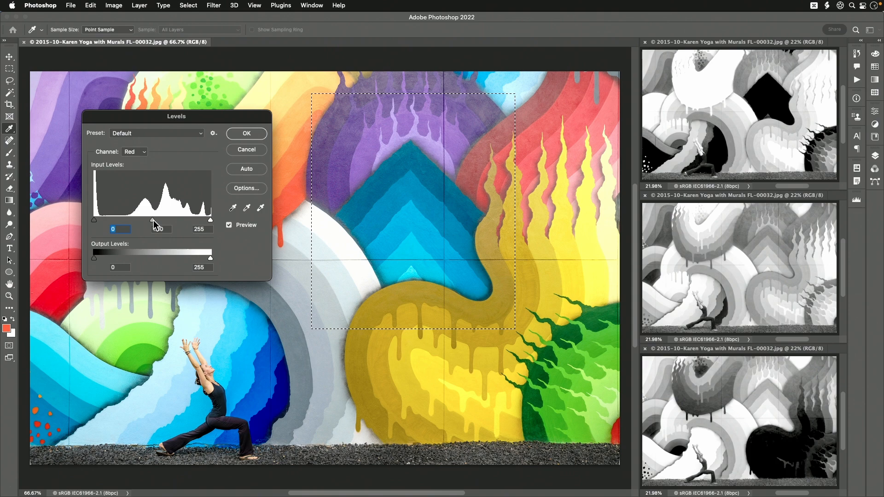
pyautogui.moveTo(153, 220)
pyautogui.mouseDown()
pyautogui.moveTo(89, 224)
pyautogui.moveTo(157, 225)
pyautogui.mouseUp()
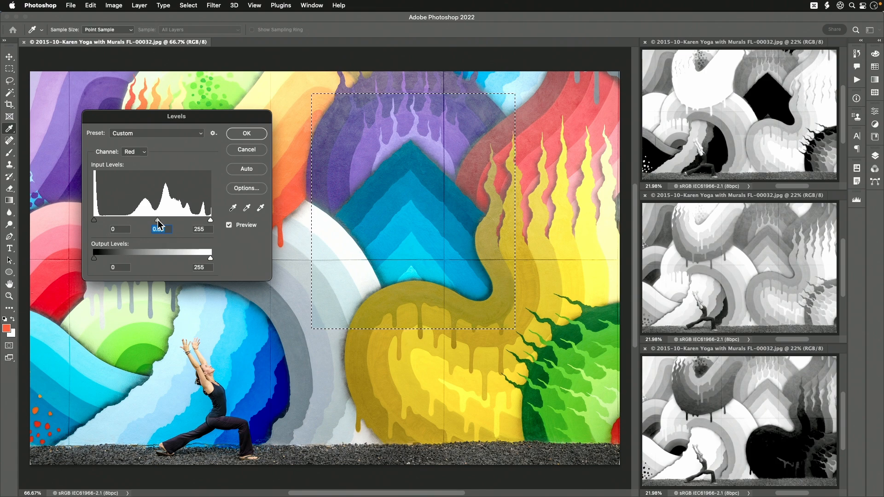
pyautogui.click(137, 153)
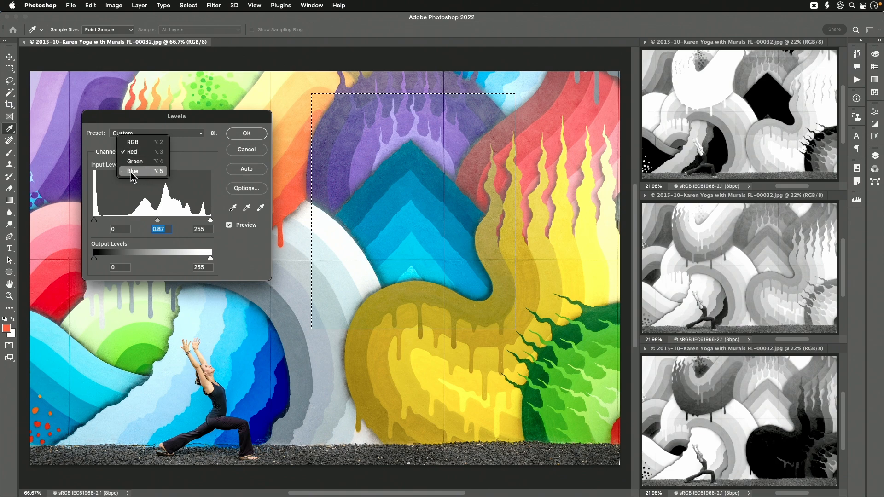
pyautogui.click(134, 152)
pyautogui.moveTo(159, 220); pyautogui.dragTo(193, 219)
pyautogui.moveTo(201, 224); pyautogui.dragTo(158, 224)
# Try shifting the Levels midtones slightly on the Green channel and to 0.36 on the Blue channel, and discard the adjustment.
pyautogui.click(137, 153)
pyautogui.click(134, 160)
pyautogui.moveTo(153, 220)
pyautogui.mouseDown()
pyautogui.moveTo(95, 223)
pyautogui.moveTo(153, 219)
pyautogui.mouseUp()
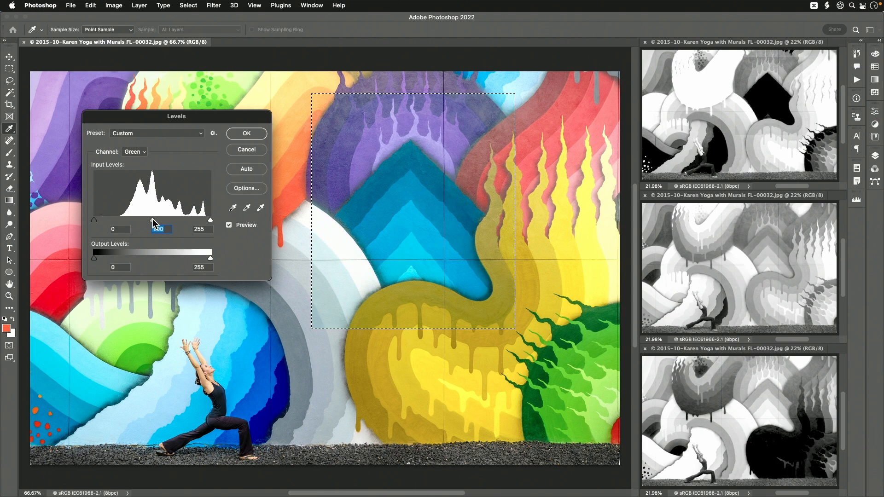
pyautogui.moveTo(153, 219)
pyautogui.mouseDown()
pyautogui.moveTo(193, 219)
pyautogui.moveTo(93, 219)
pyautogui.moveTo(155, 220)
pyautogui.mouseUp()
pyautogui.click(138, 152)
pyautogui.click(137, 161)
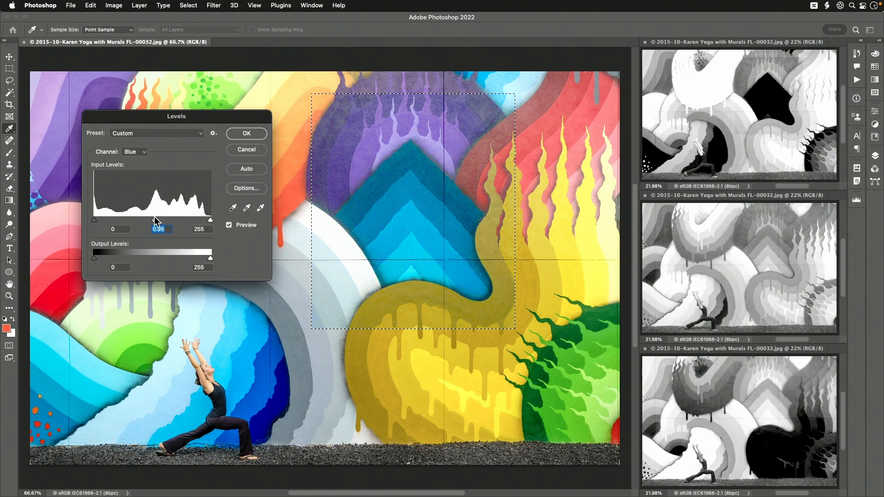
pyautogui.moveTo(153, 218); pyautogui.dragTo(220, 220)
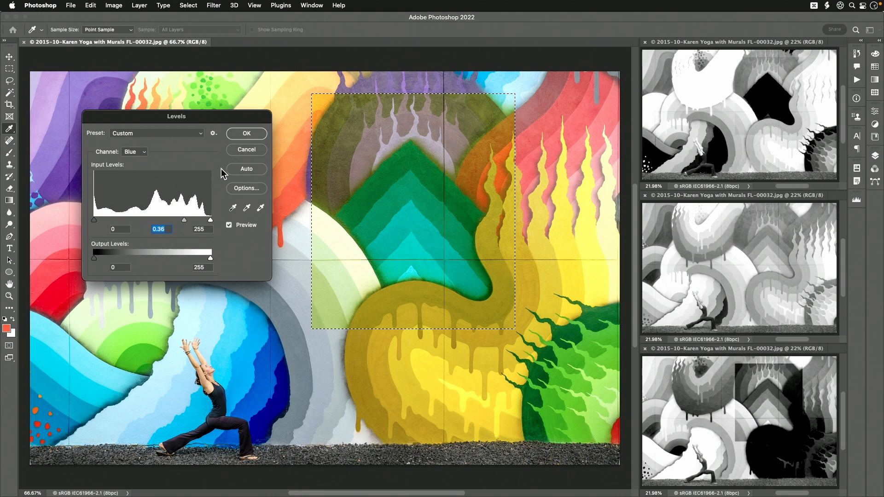
pyautogui.click(246, 150)
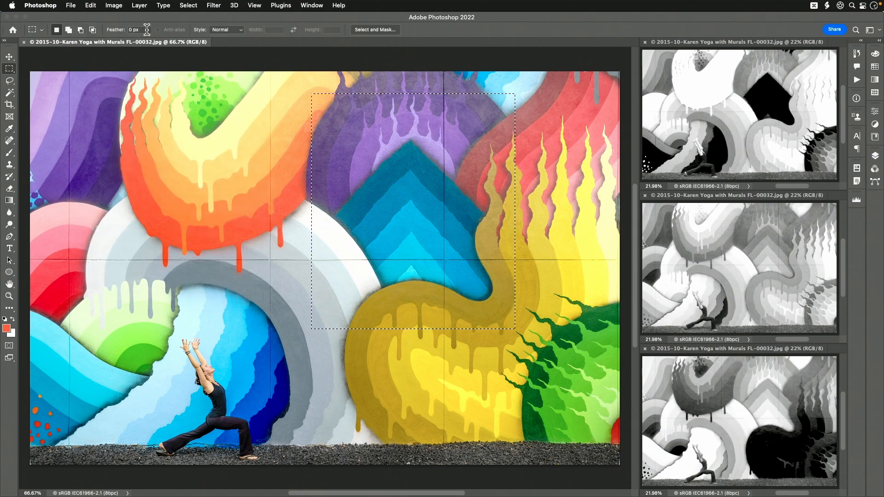
# Open Color Balance with its dialog clear of the selection, and try midtone shifts of +1 toward green and +3 toward blue.
pyautogui.click(112, 5)
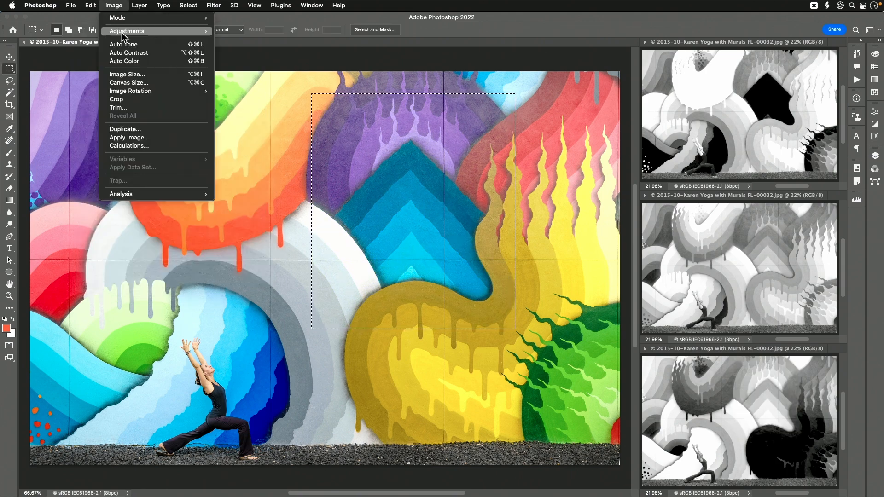
pyautogui.moveTo(129, 35)
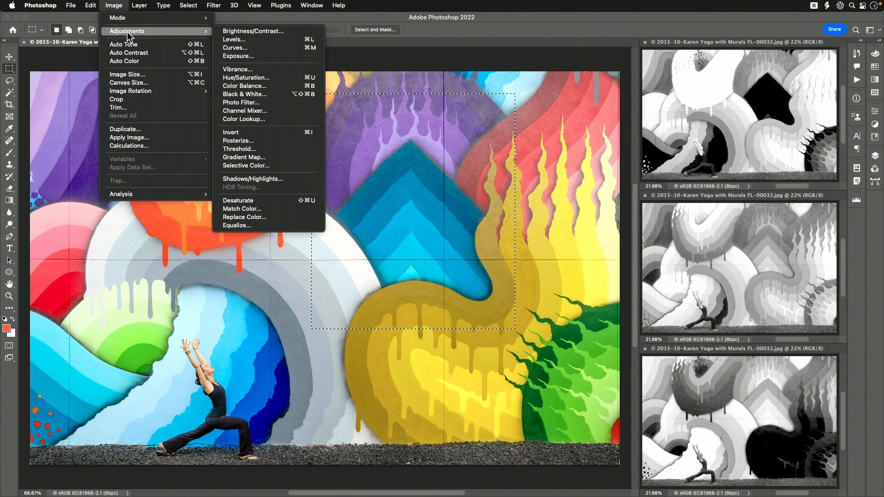
pyautogui.click(267, 87)
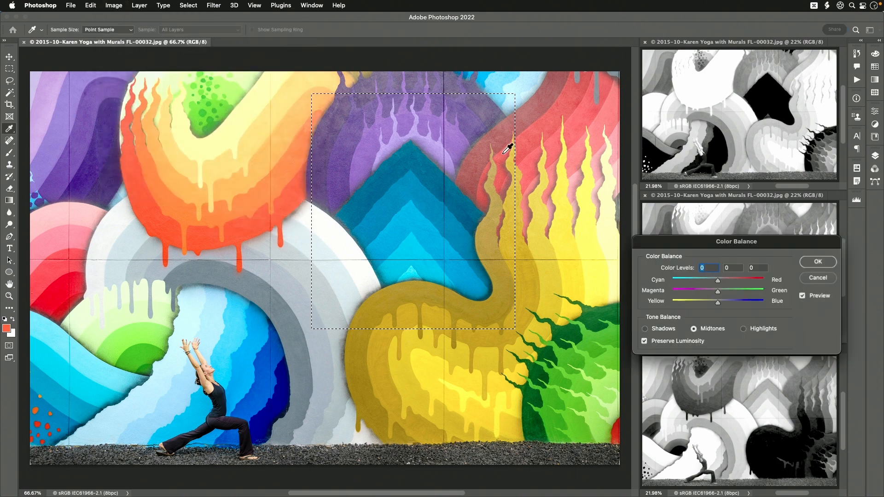
pyautogui.moveTo(698, 241); pyautogui.dragTo(142, 111)
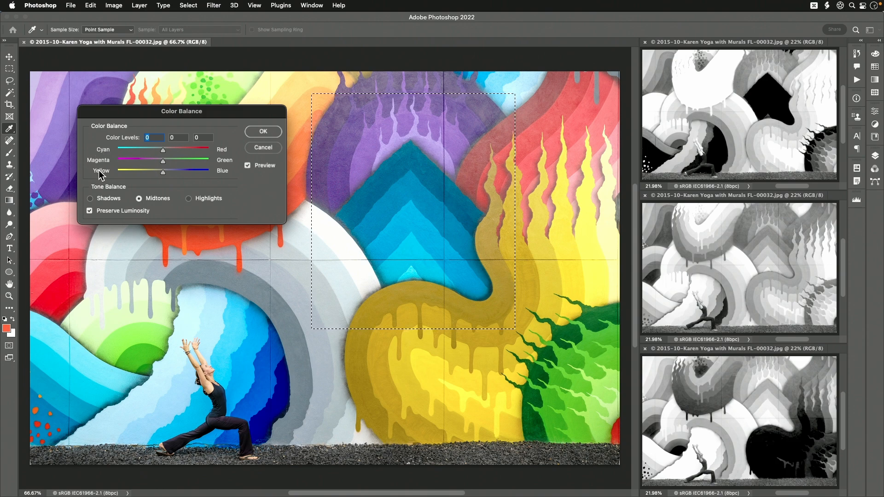
pyautogui.click(90, 211)
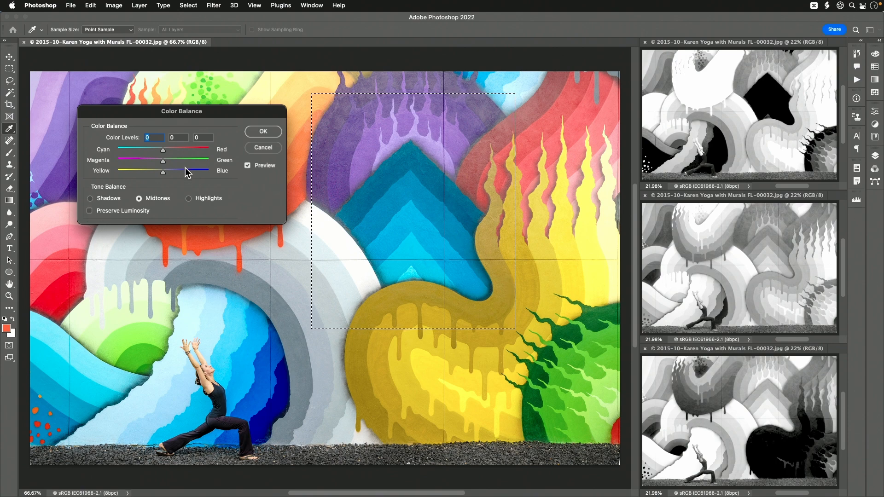
pyautogui.moveTo(162, 150)
pyautogui.mouseDown()
pyautogui.moveTo(220, 152)
pyautogui.moveTo(94, 140)
pyautogui.moveTo(238, 155)
pyautogui.moveTo(83, 147)
pyautogui.moveTo(244, 155)
pyautogui.moveTo(85, 156)
pyautogui.moveTo(259, 153)
pyautogui.moveTo(169, 152)
pyautogui.mouseUp()
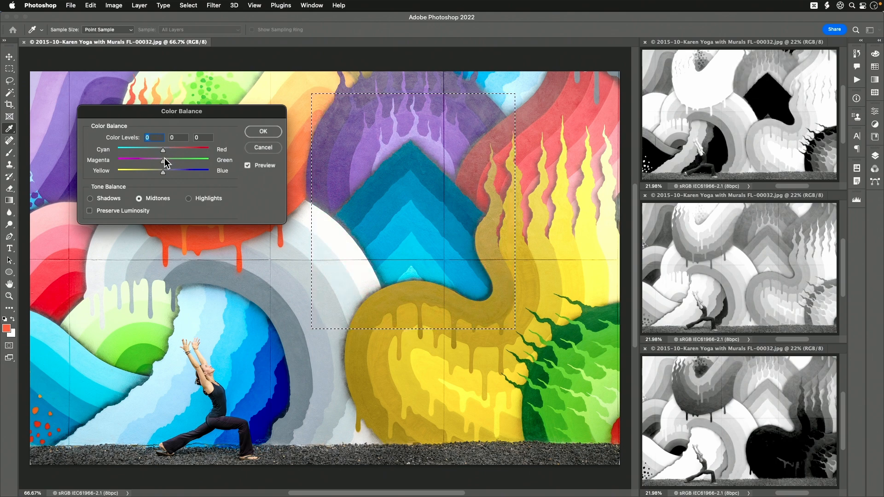
pyautogui.moveTo(163, 161)
pyautogui.mouseDown()
pyautogui.moveTo(233, 169)
pyautogui.moveTo(83, 157)
pyautogui.moveTo(226, 166)
pyautogui.moveTo(87, 165)
pyautogui.moveTo(188, 177)
pyautogui.moveTo(163, 177)
pyautogui.moveTo(198, 176)
pyautogui.moveTo(30, 157)
pyautogui.moveTo(229, 182)
pyautogui.moveTo(166, 175)
pyautogui.mouseUp()
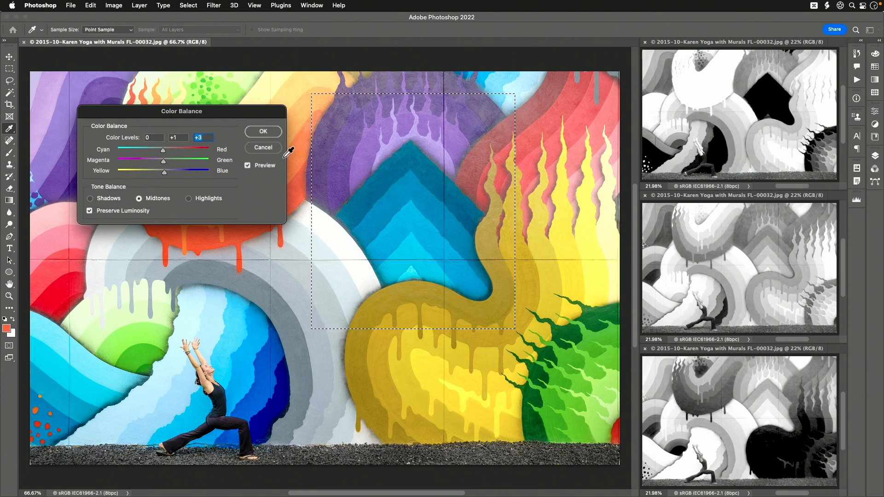
# Try a Color Balance midtone shift of +90 toward red, discard the adjustment, and deselect the area.
pyautogui.moveTo(163, 150); pyautogui.dragTo(204, 150)
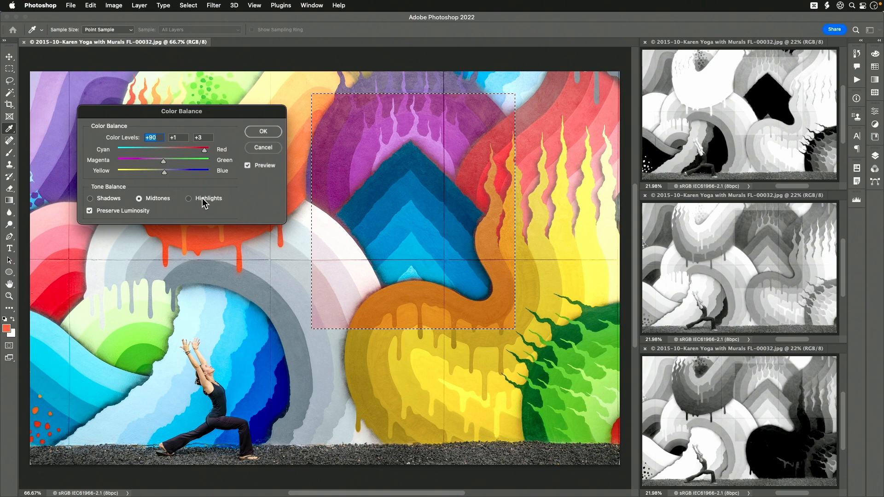
pyautogui.moveTo(205, 150); pyautogui.dragTo(162, 150)
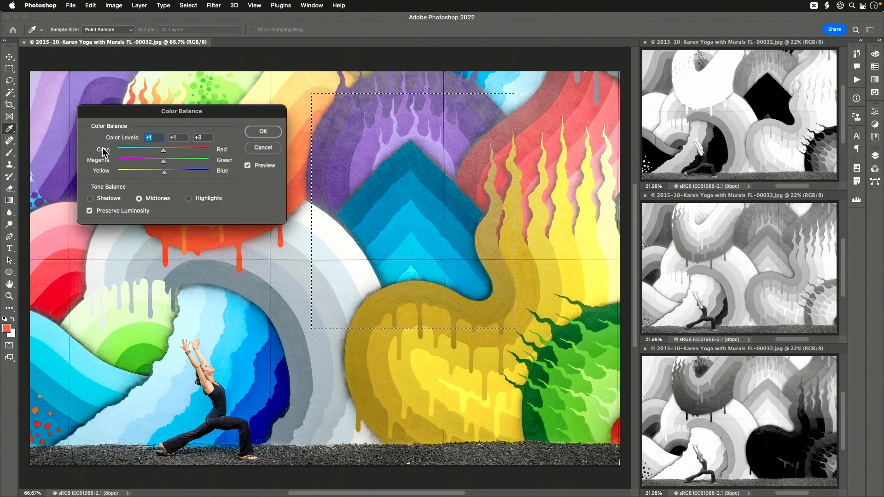
pyautogui.click(264, 148)
pyautogui.click(257, 195)
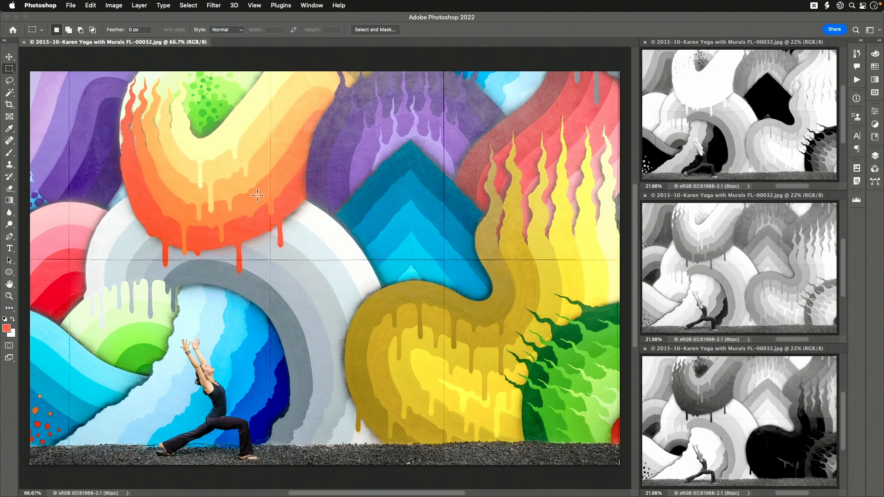
# Select a narrow vertical rectangle over the orange and yellow bands of the mural and open the Channel Mixer.
pyautogui.moveTo(707, 5)
pyautogui.moveTo(273, 115); pyautogui.dragTo(233, 227)
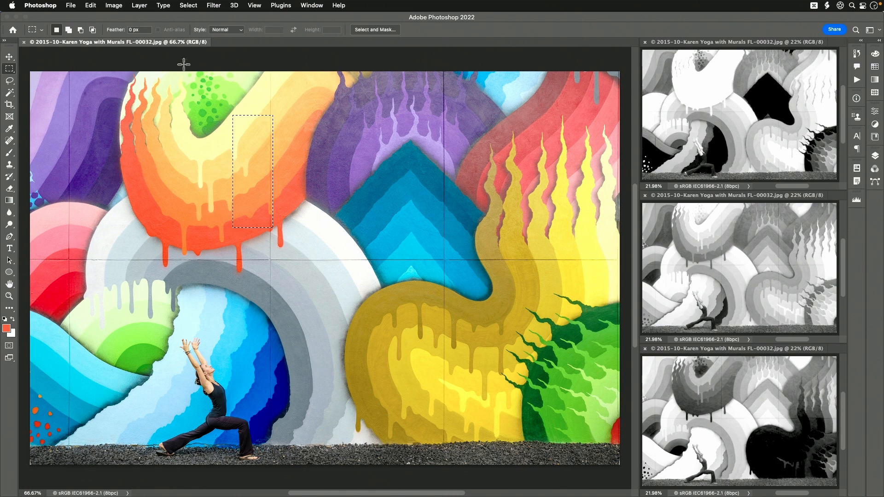
pyautogui.click(113, 5)
pyautogui.moveTo(126, 31)
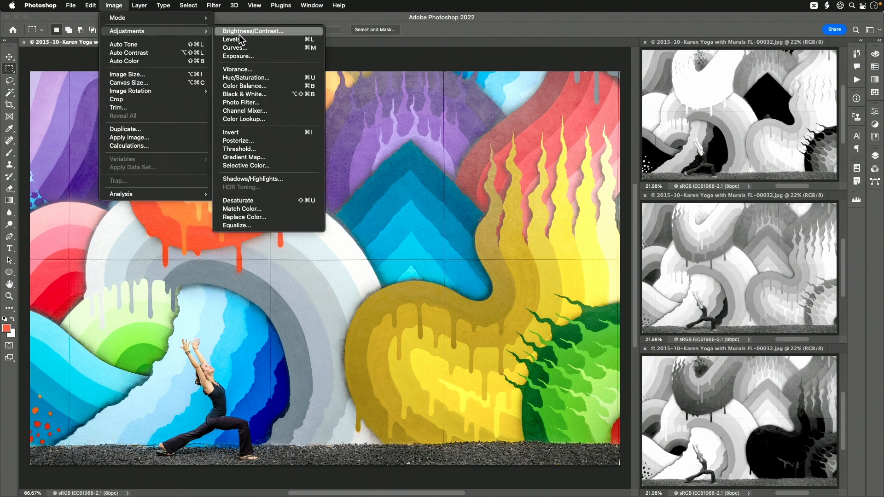
pyautogui.click(284, 112)
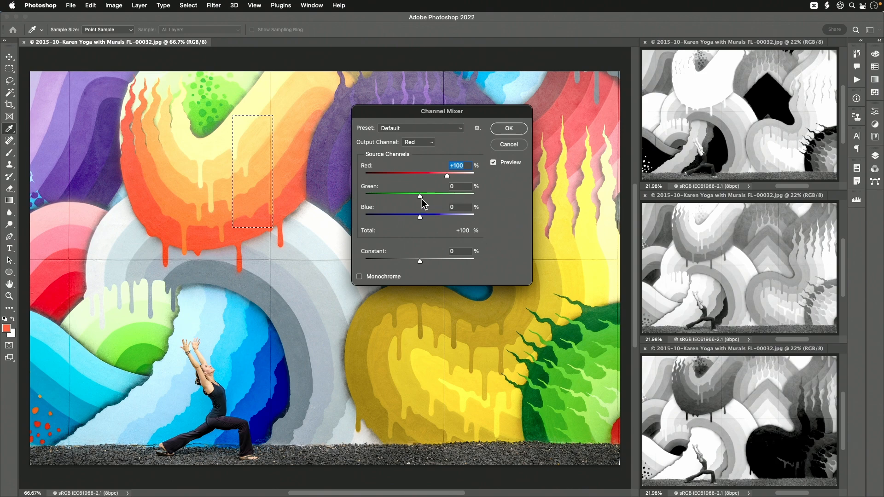
# Try raising and lowering the Green source of the Red output channel, down to -73%, and bring it back toward 0.
pyautogui.moveTo(420, 201); pyautogui.dragTo(462, 200)
pyautogui.moveTo(419, 197); pyautogui.dragTo(451, 197)
pyautogui.press('Tab')
pyautogui.moveTo(423, 197); pyautogui.dragTo(401, 198)
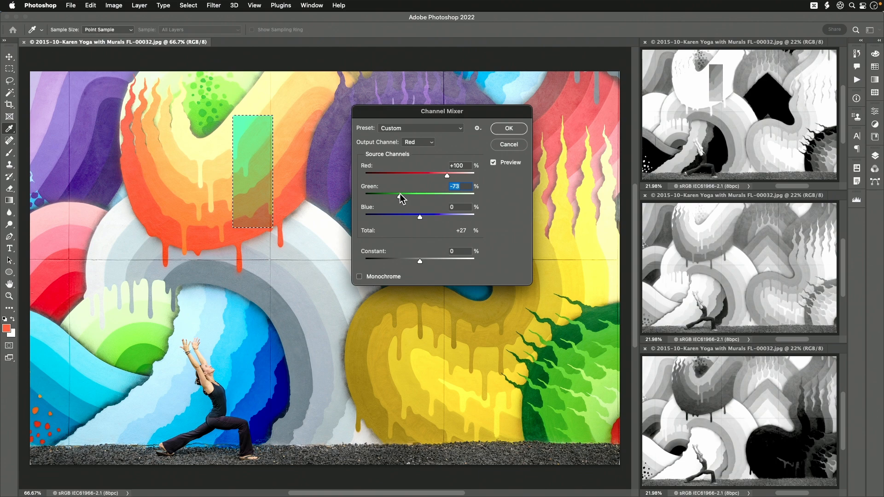
pyautogui.moveTo(401, 199); pyautogui.dragTo(419, 199)
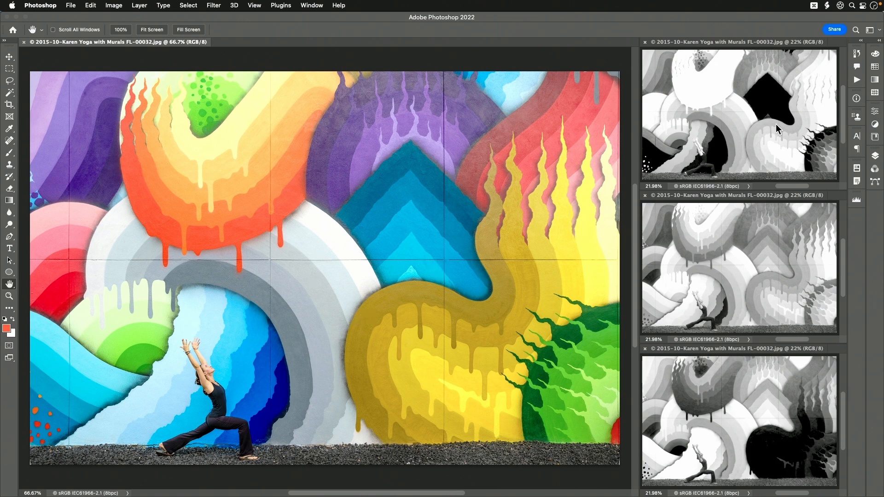
# Show an enlarged layer list, unlock the Background layer, and duplicate it twice.
pyautogui.click(876, 156)
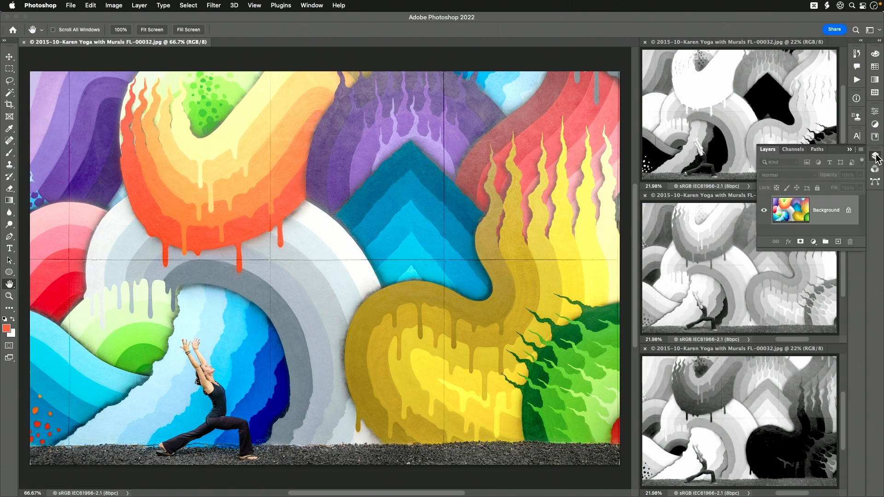
pyautogui.moveTo(784, 249); pyautogui.dragTo(776, 352)
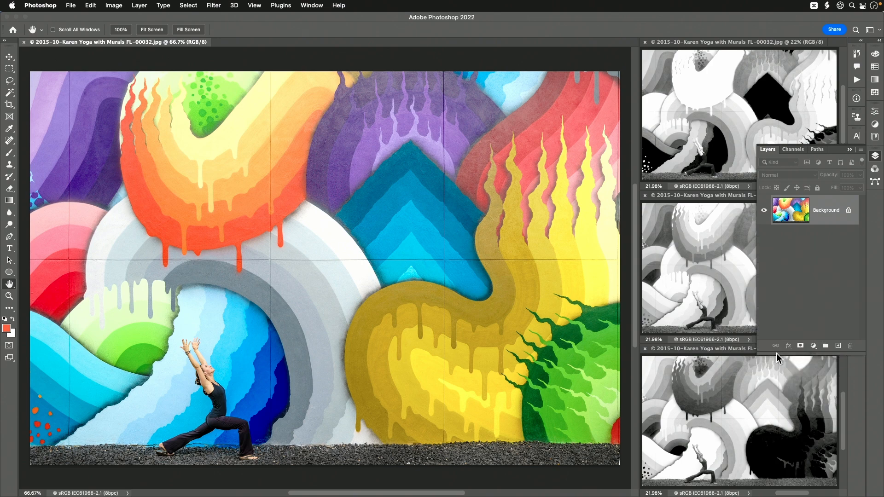
pyautogui.click(848, 211)
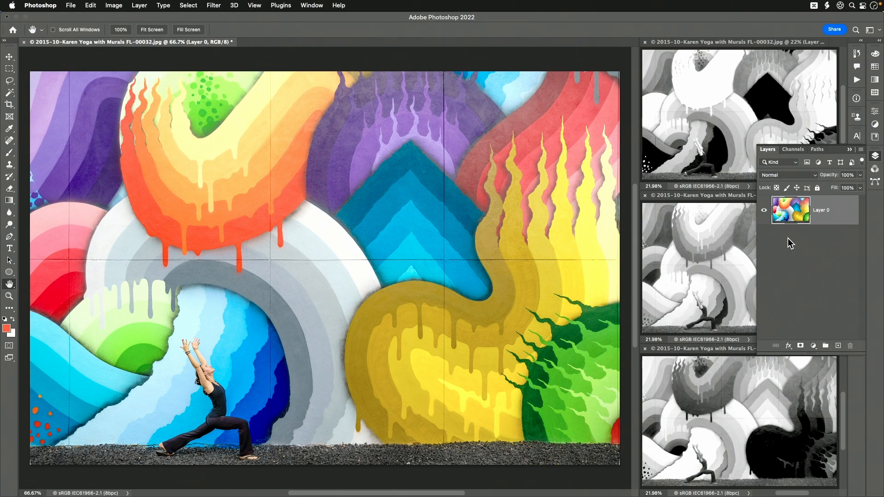
pyautogui.press('super+j')
pyautogui.press('super+j')
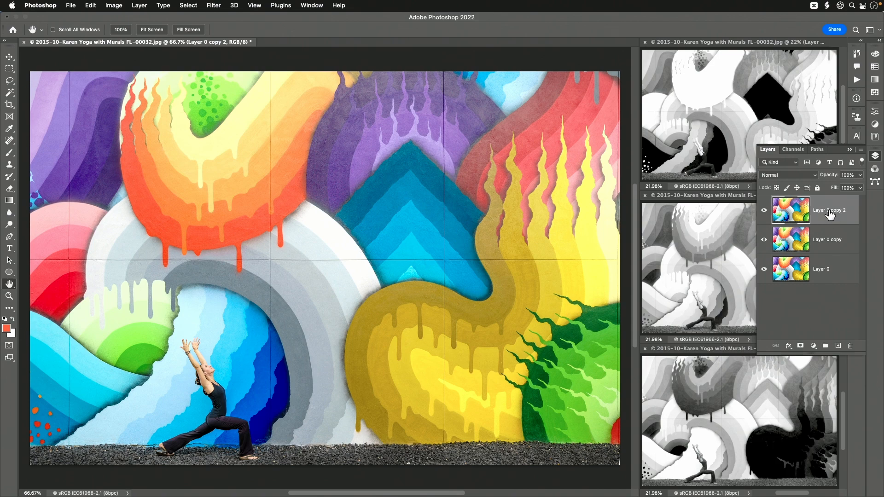
# Rename the three image layers Red, Green and Blue, from the uppermost to the lowest.
pyautogui.doubleClick(829, 211)
pyautogui.write('Red')
pyautogui.press('Return')
pyautogui.doubleClick(827, 239)
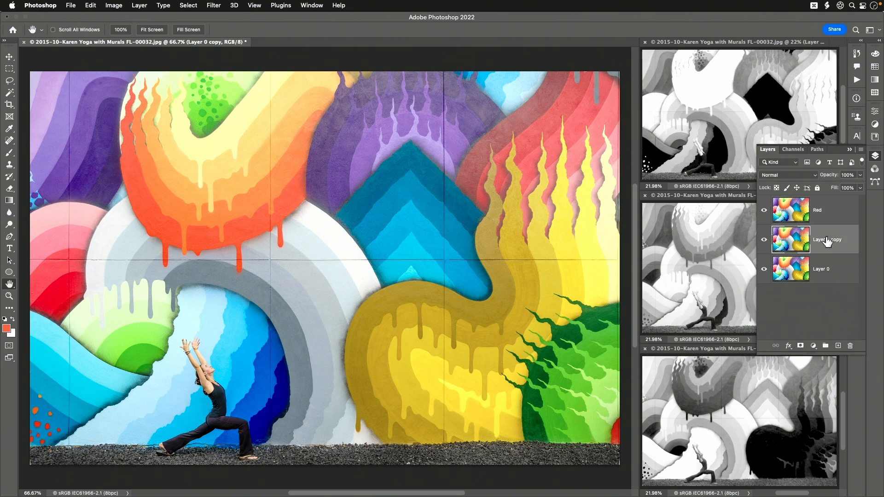
pyautogui.write('Green')
pyautogui.press('Return')
pyautogui.doubleClick(824, 269)
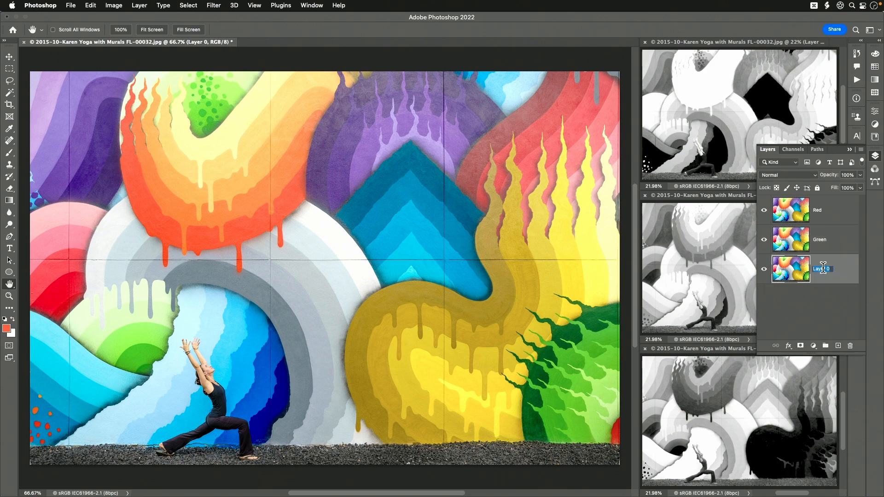
pyautogui.write('Vlue')
pyautogui.press('Return')
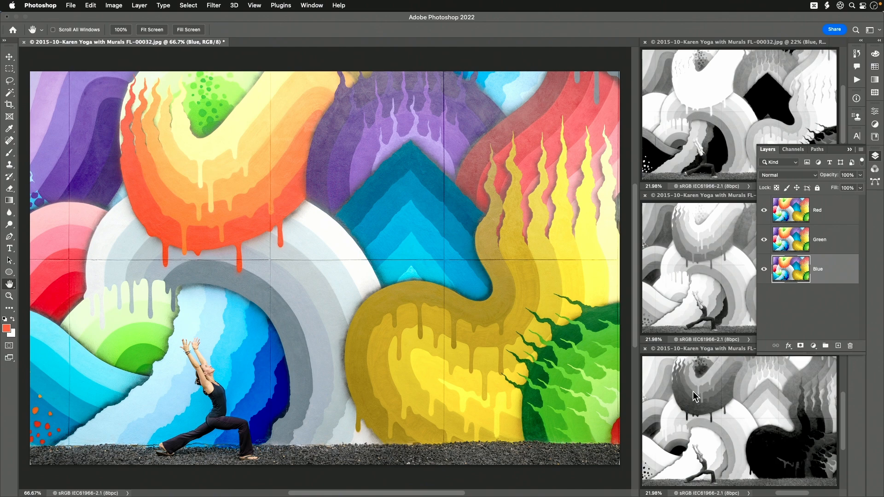
# Hide the Green and Blue layers and make the Red layer active.
pyautogui.click(763, 240)
pyautogui.click(764, 269)
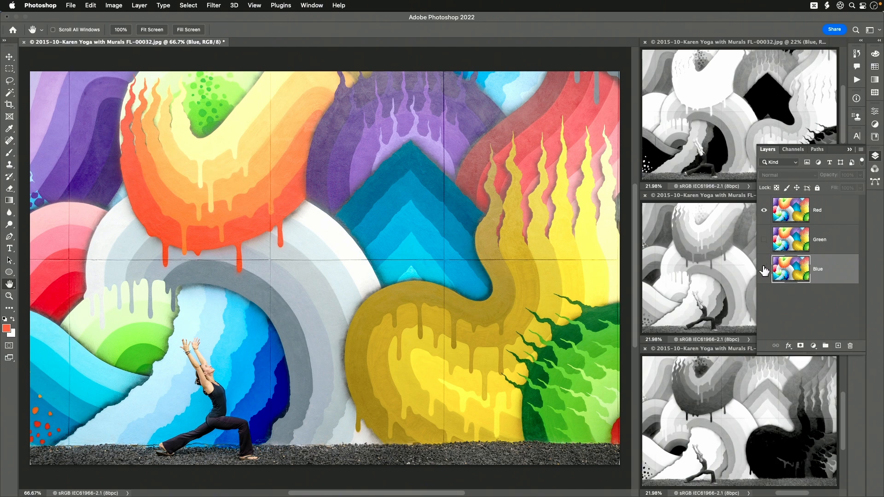
pyautogui.click(824, 214)
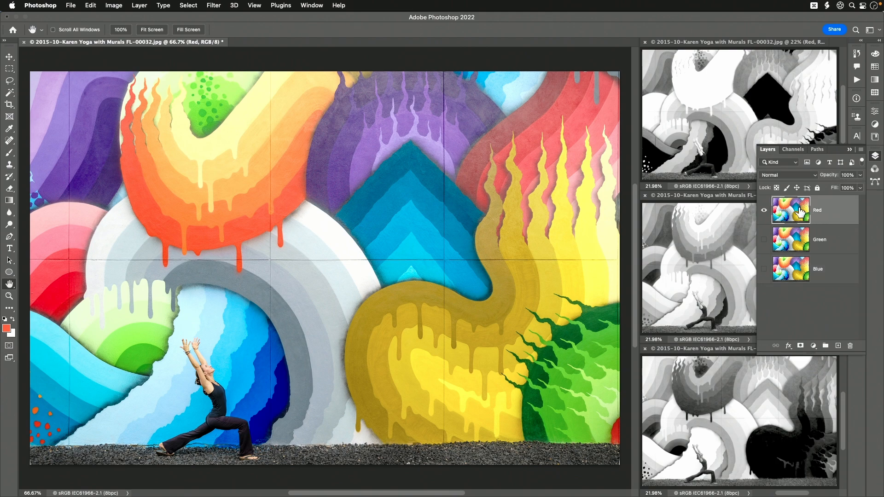
# Restrict the Red layer to the R channel in its advanced blending options by excluding G and B.
pyautogui.click(789, 346)
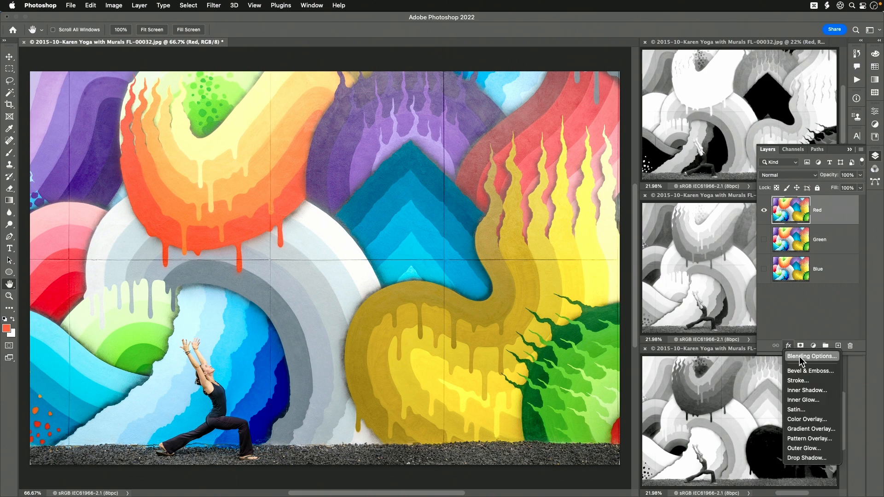
pyautogui.click(800, 357)
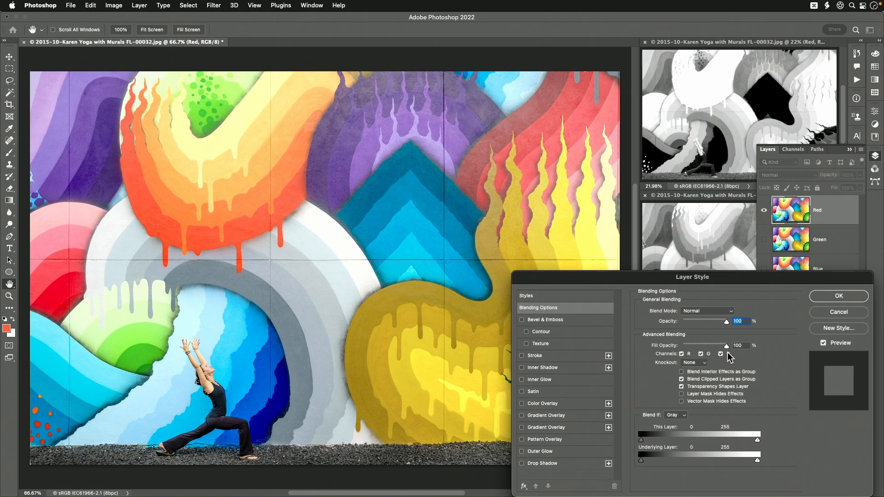
pyautogui.click(700, 355)
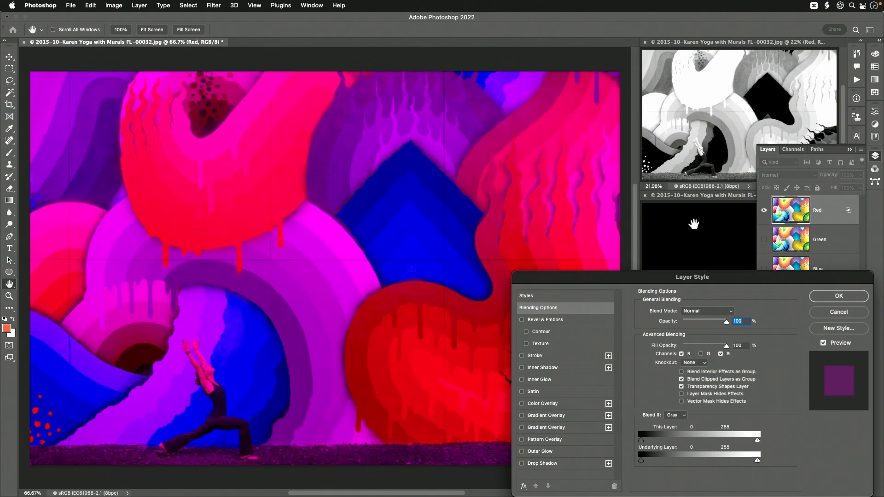
pyautogui.moveTo(743, 277); pyautogui.dragTo(500, 240)
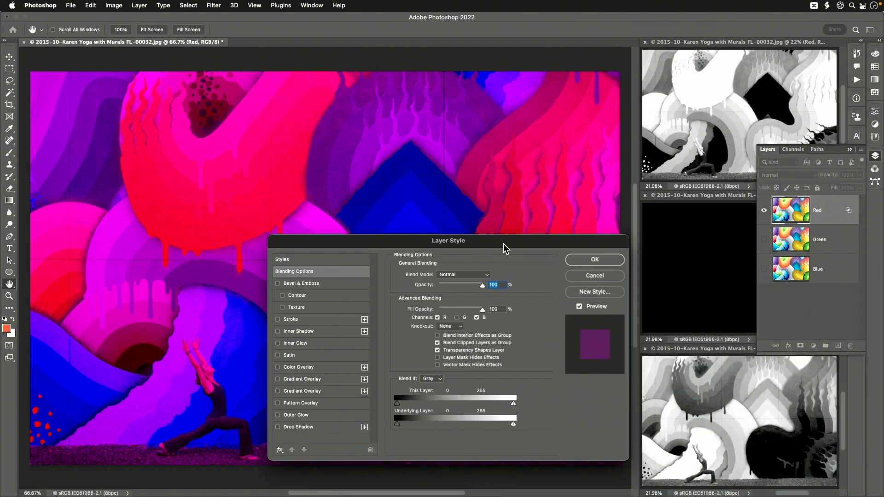
pyautogui.click(477, 317)
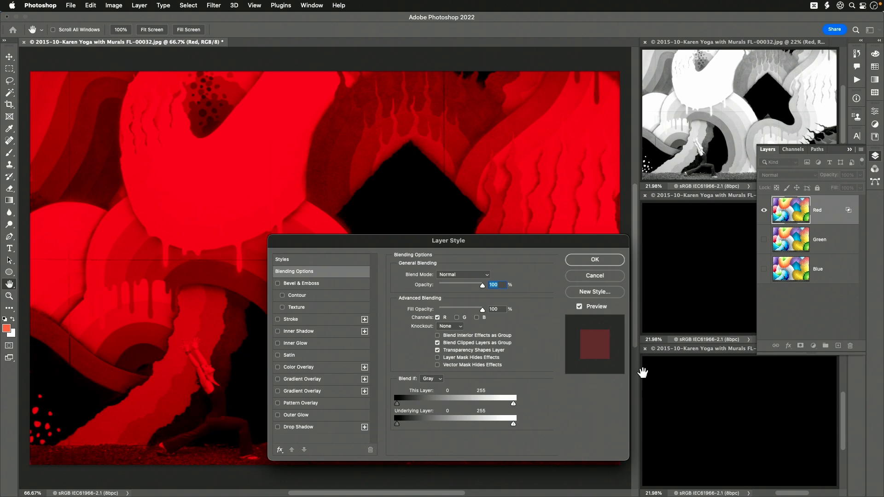
pyautogui.click(593, 259)
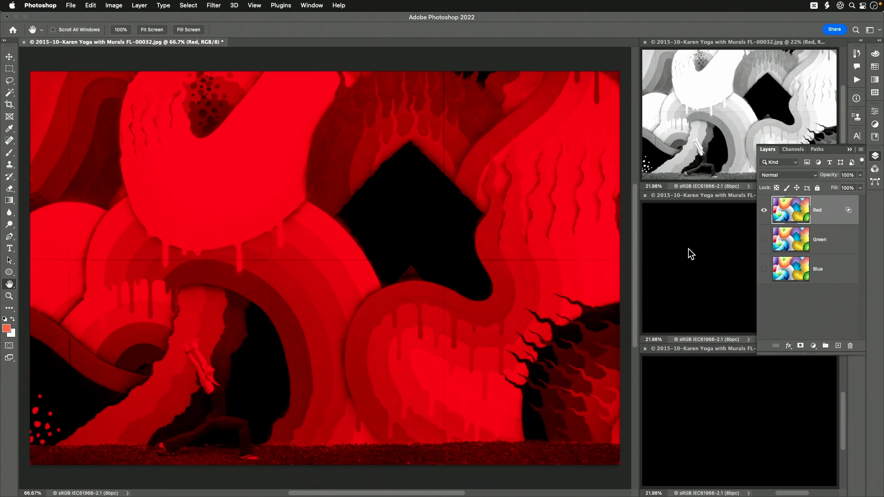
# Show the Green layer and restrict it to the G channel in its advanced blending options by excluding R and B.
pyautogui.click(764, 239)
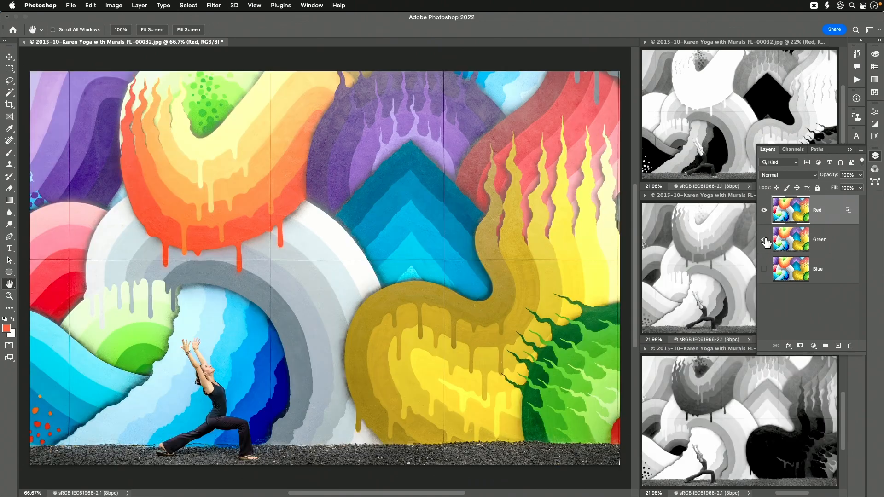
pyautogui.click(803, 245)
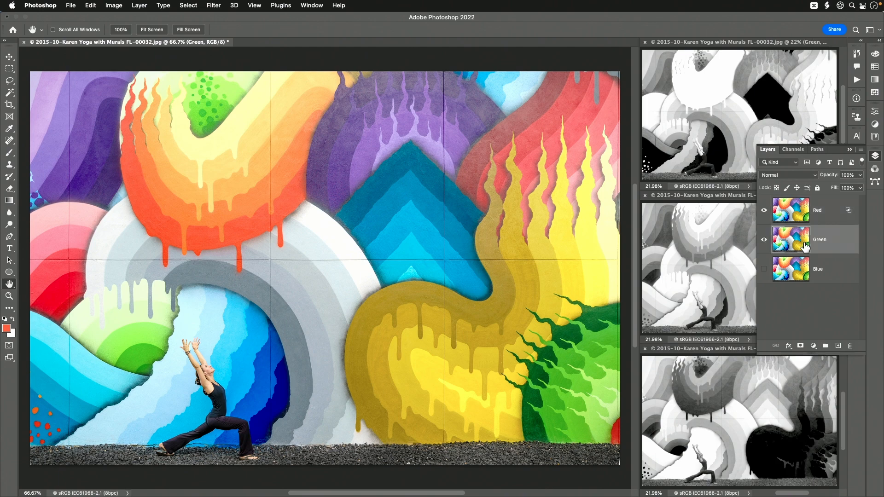
pyautogui.click(789, 346)
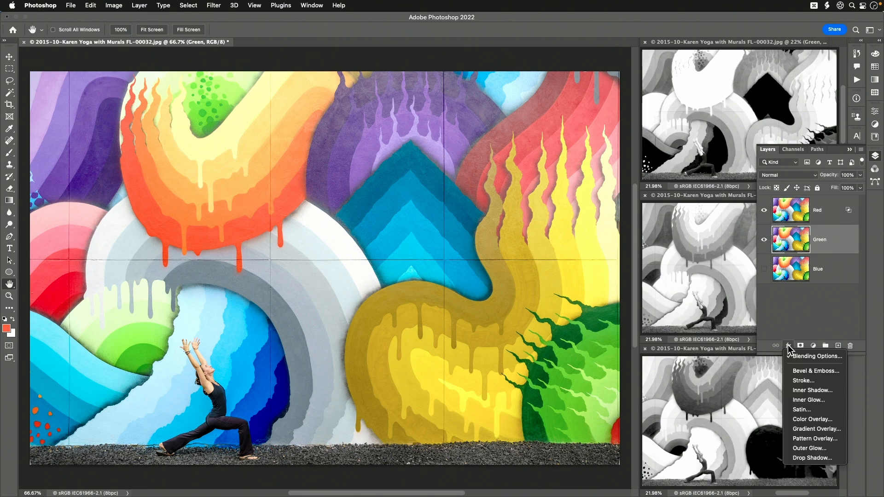
pyautogui.click(809, 358)
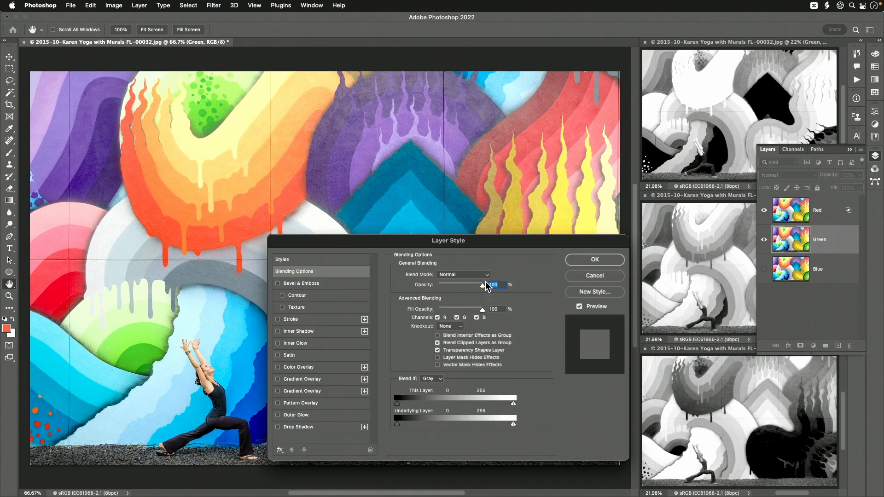
pyautogui.click(477, 318)
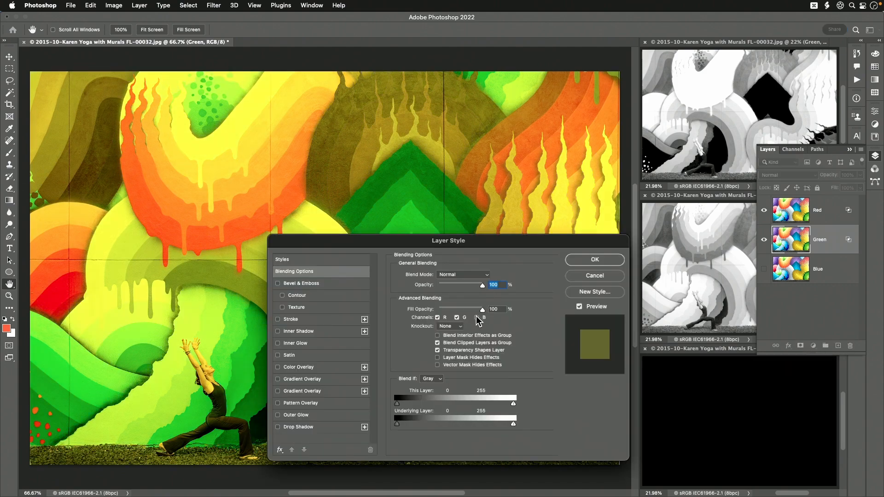
pyautogui.click(438, 318)
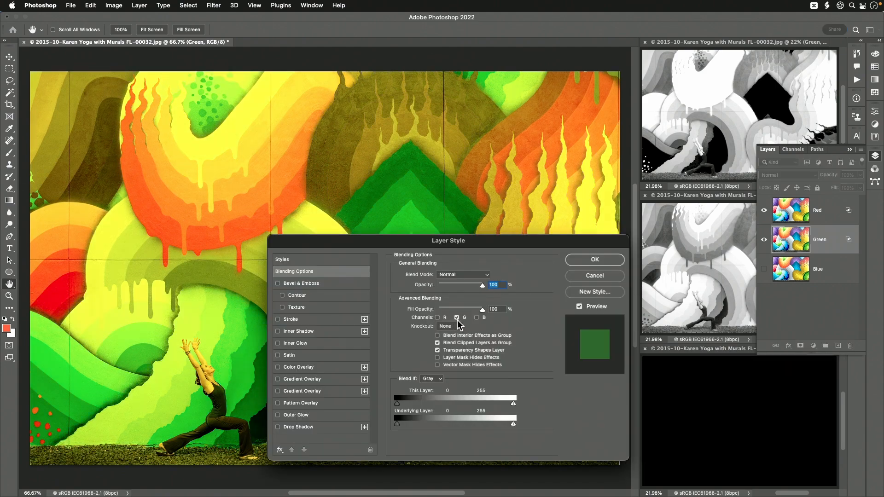
pyautogui.click(599, 259)
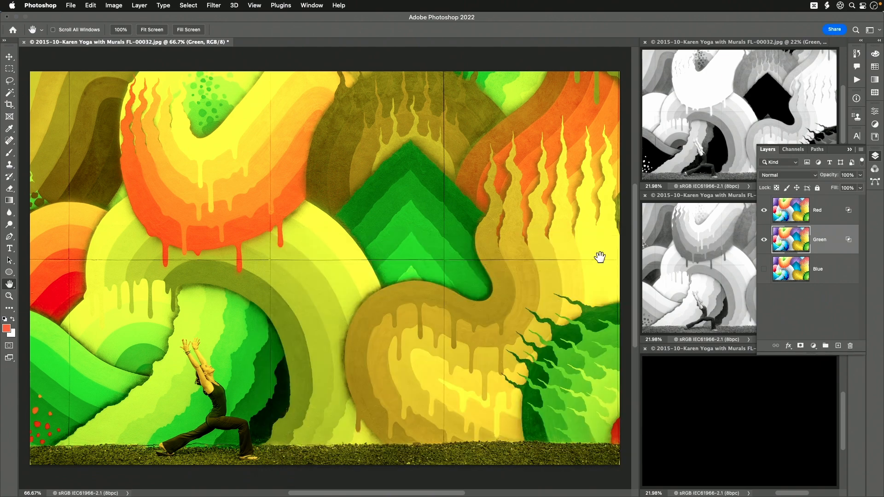
# Show the Blue layer and restrict it to the B channel in its advanced blending options by excluding R and G.
pyautogui.click(764, 269)
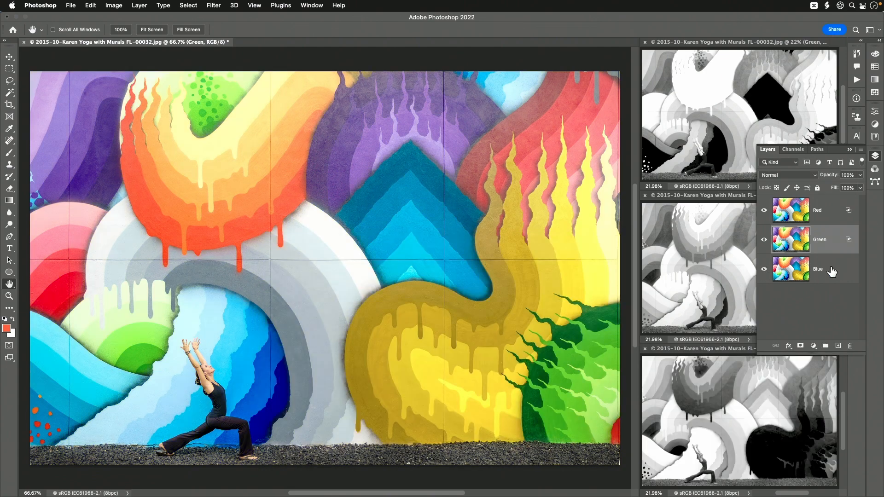
pyautogui.click(829, 270)
pyautogui.click(788, 345)
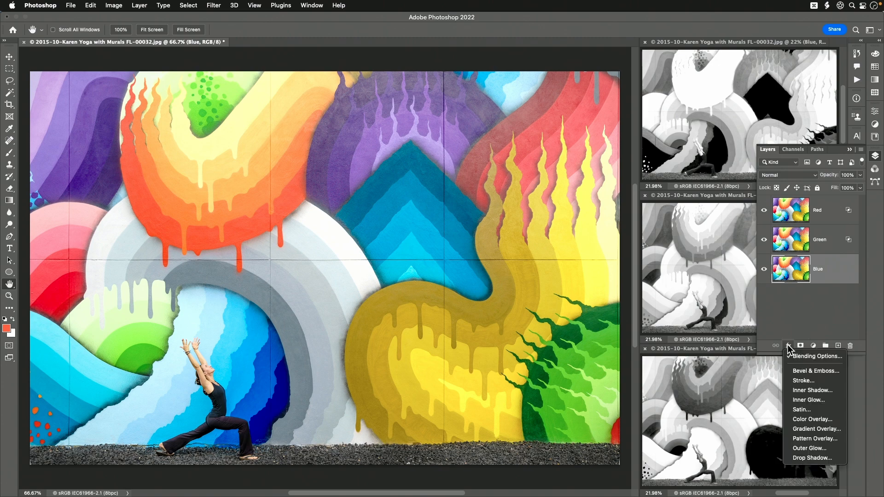
pyautogui.click(805, 356)
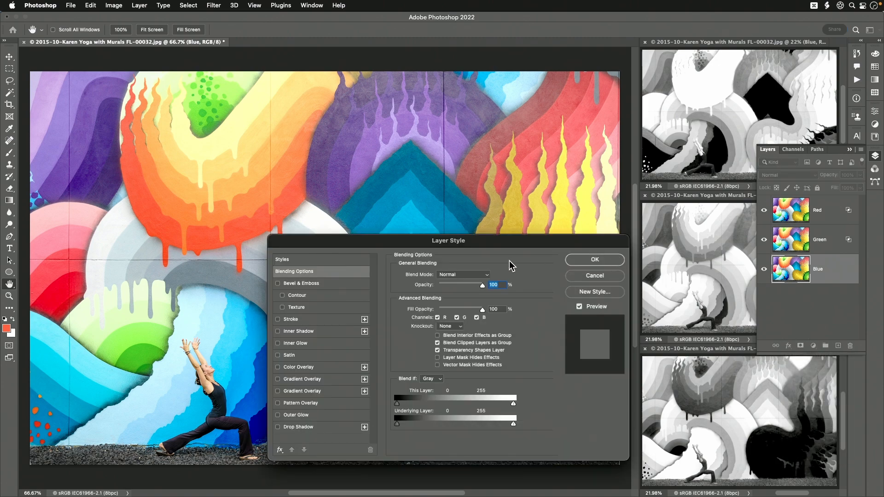
pyautogui.click(456, 318)
pyautogui.click(437, 318)
pyautogui.click(595, 259)
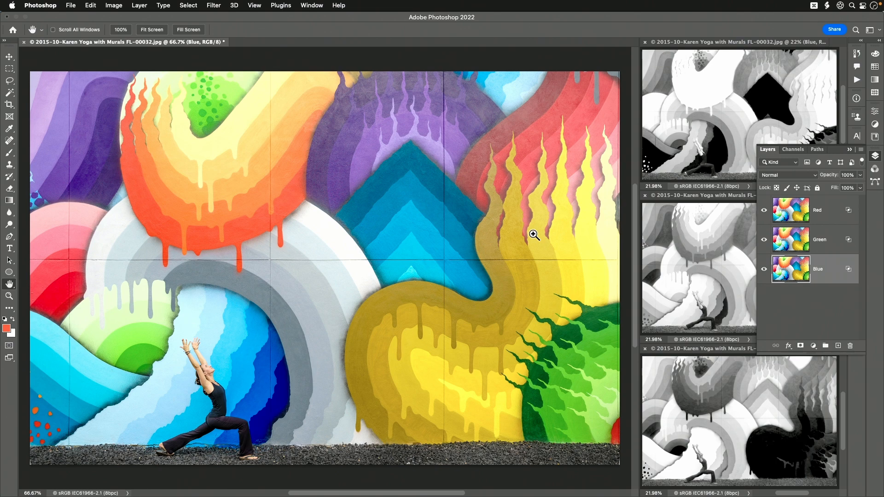
# Enlarge the canvas evenly around the image with the Crop tool, to roughly three times its size in each direction.
pyautogui.press('super+minus')
pyautogui.press('super+minus')
pyautogui.press('super+minus')
pyautogui.press('super+minus')
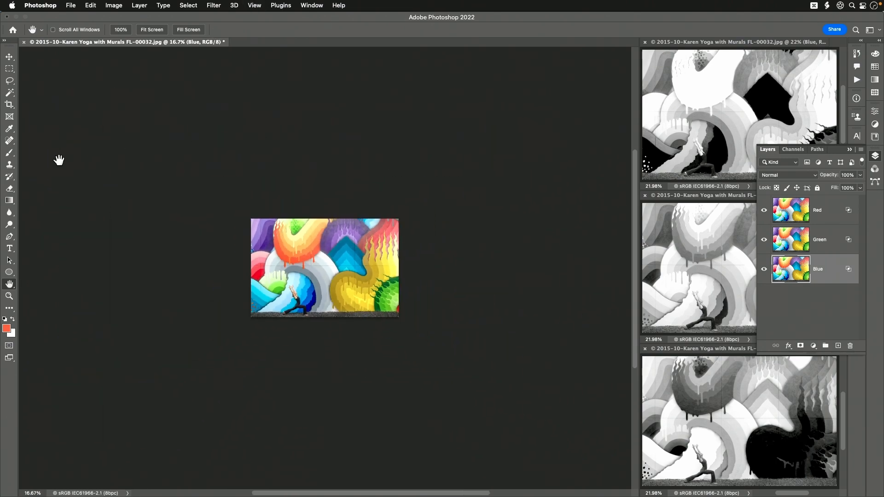
pyautogui.click(9, 104)
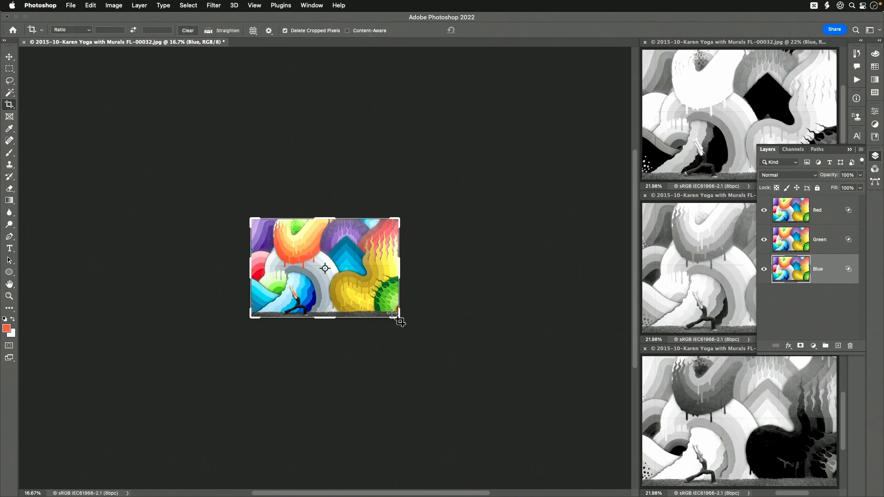
pyautogui.moveTo(392, 315); pyautogui.dragTo(581, 414)
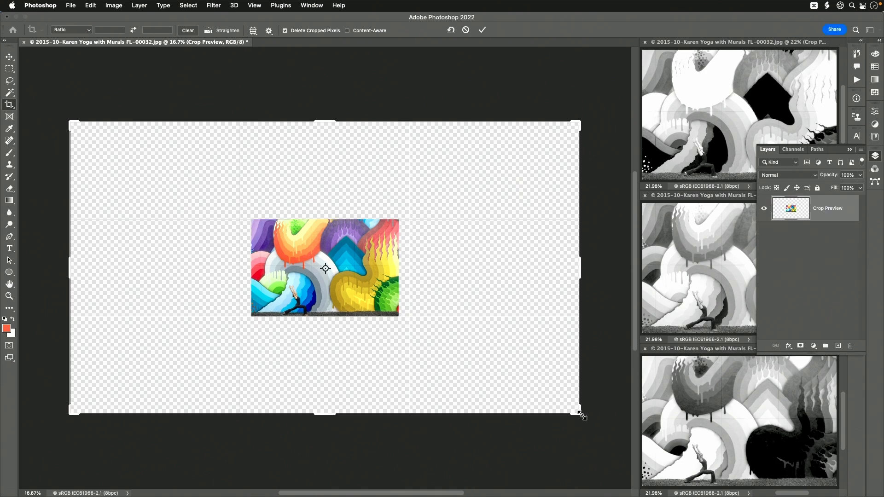
pyautogui.press('Return')
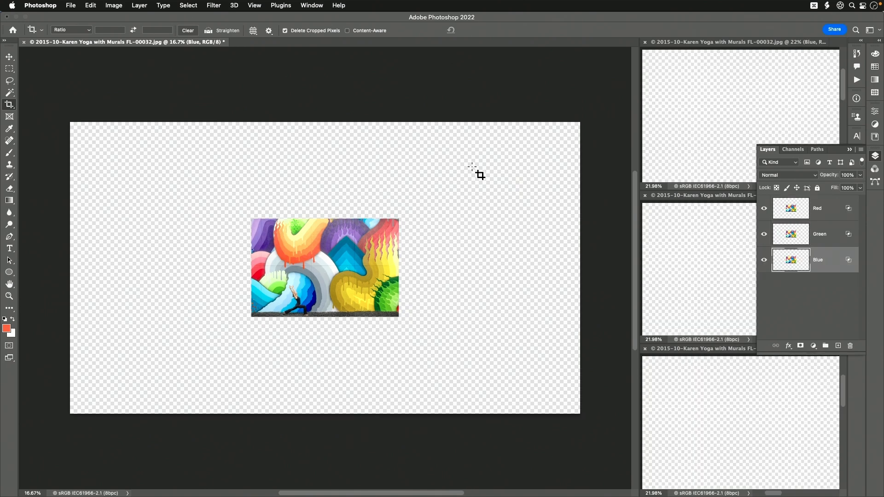
# Add a black (000000) solid color fill layer and place it beneath the Blue layer.
pyautogui.click(813, 346)
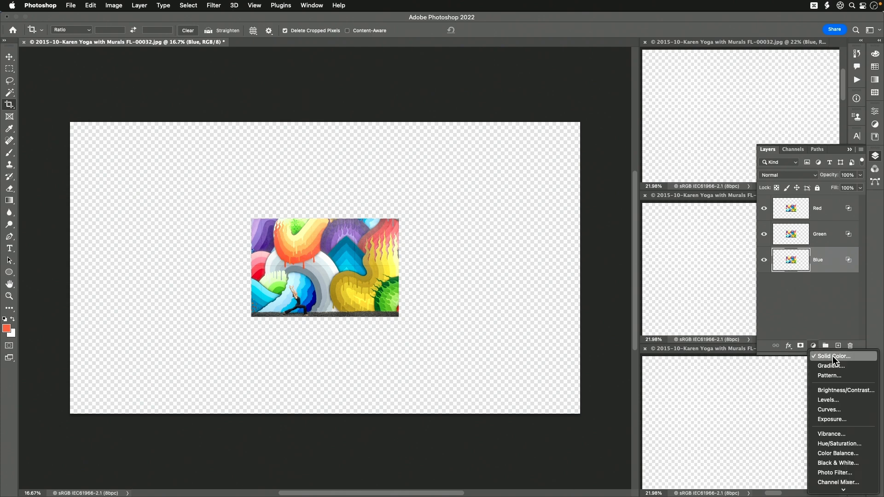
pyautogui.click(832, 356)
pyautogui.moveTo(208, 190); pyautogui.dragTo(415, 339)
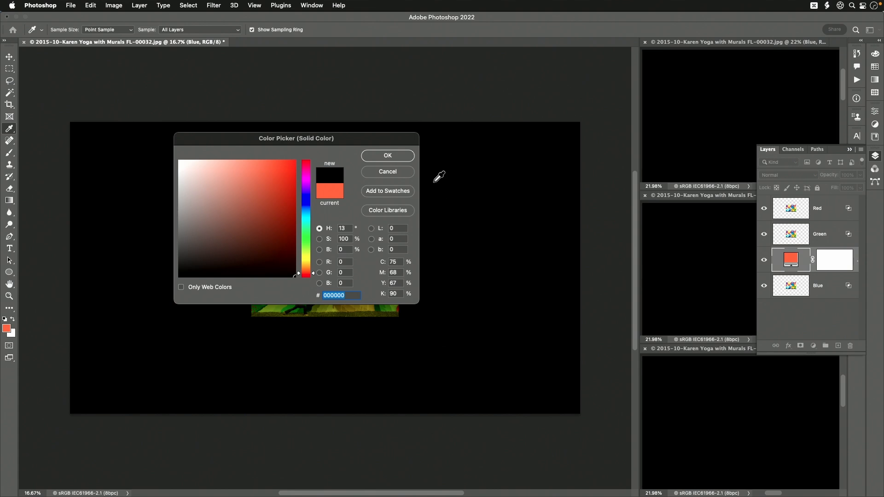
pyautogui.click(400, 156)
pyautogui.moveTo(796, 268); pyautogui.dragTo(804, 298)
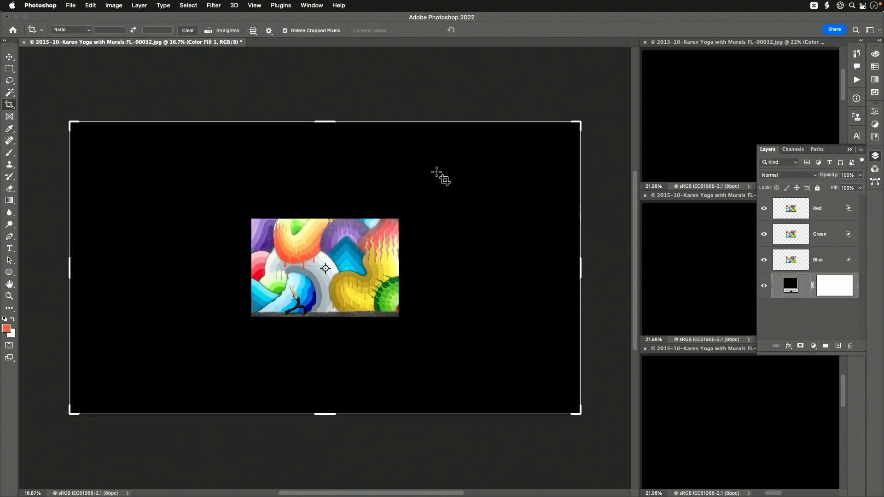
pyautogui.press('h')
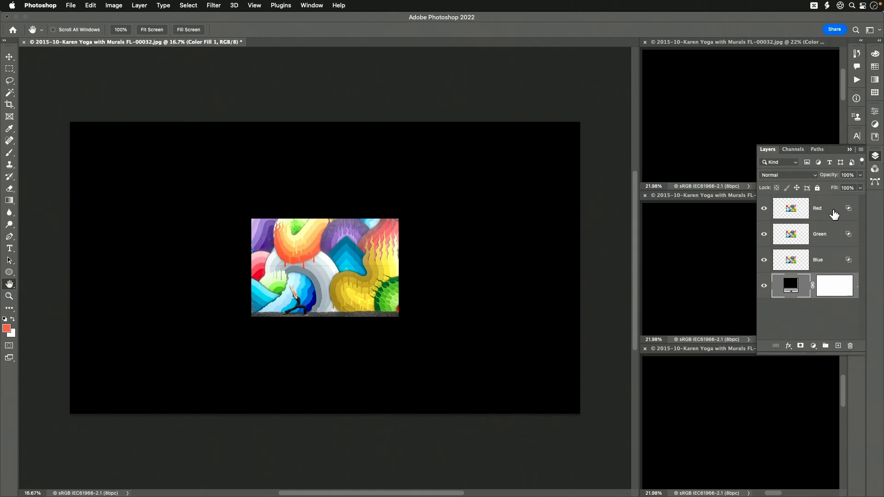
# Separate the channel images by moving the Red layer to the left of the Blue image and the Green layer to its right.
pyautogui.click(835, 213)
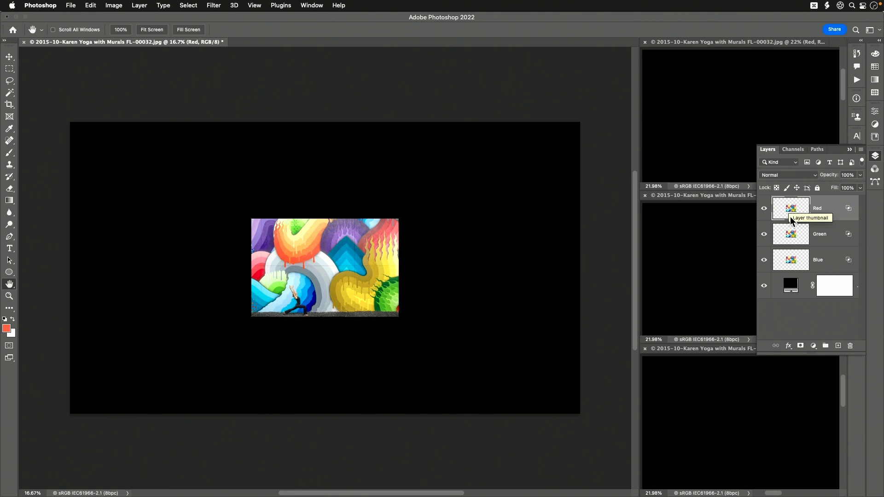
pyautogui.press('v')
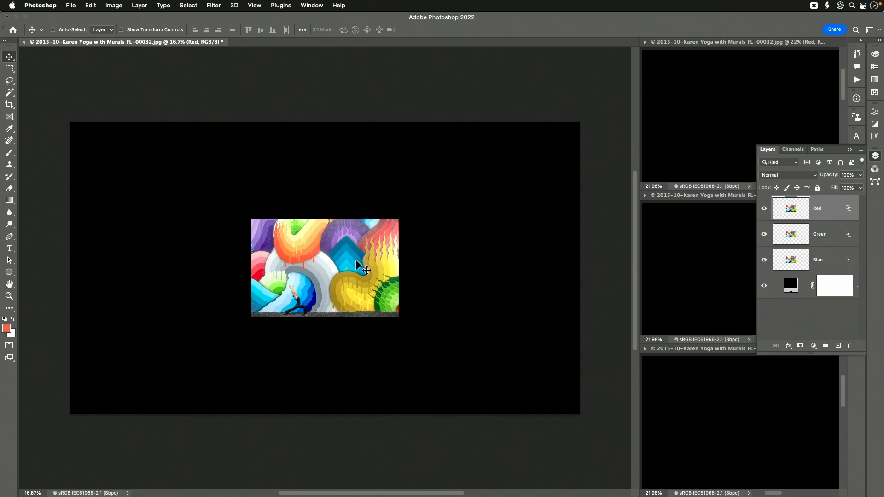
pyautogui.moveTo(354, 270); pyautogui.dragTo(213, 249)
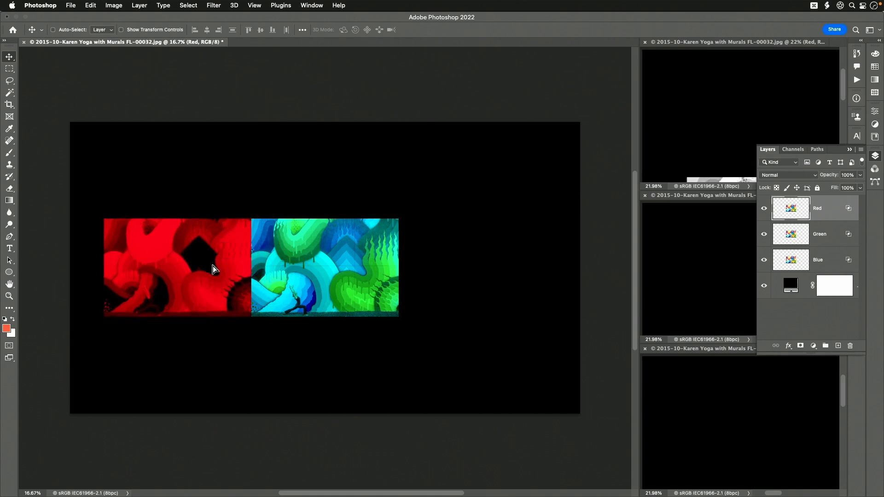
pyautogui.click(828, 235)
pyautogui.moveTo(279, 267); pyautogui.dragTo(427, 270)
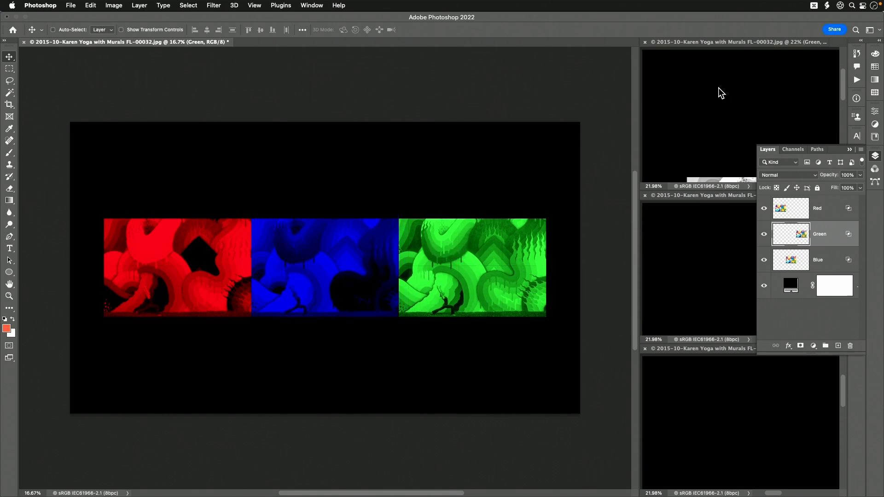
# Fit the whole enlarged canvas in each of the three grayscale channel views.
pyautogui.click(724, 45)
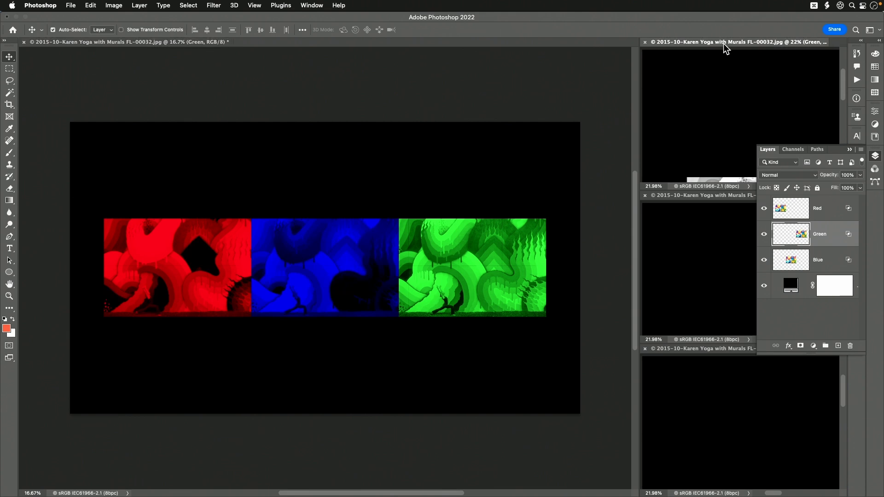
pyautogui.press('super+0')
pyautogui.click(685, 195)
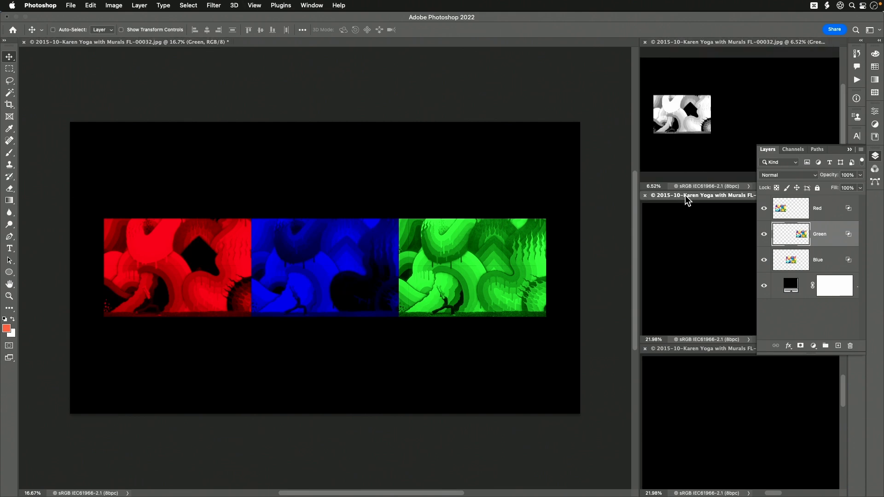
pyautogui.press('super+0')
pyautogui.click(695, 350)
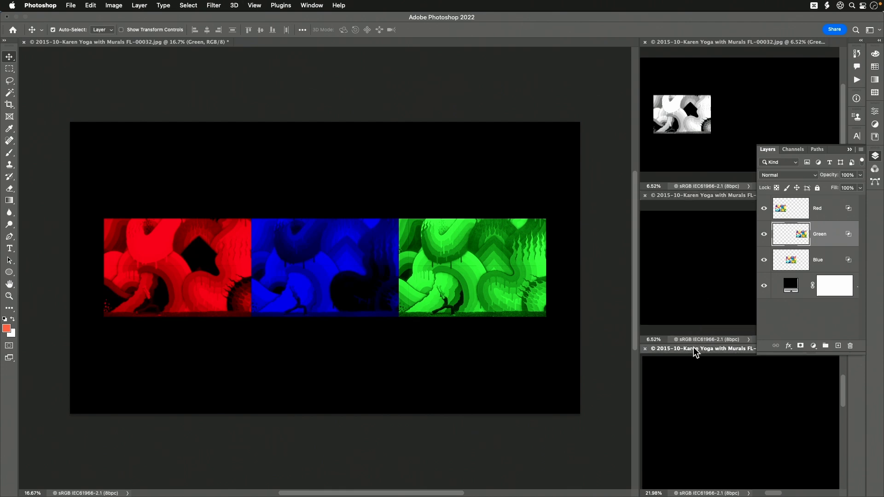
pyautogui.press('super+0')
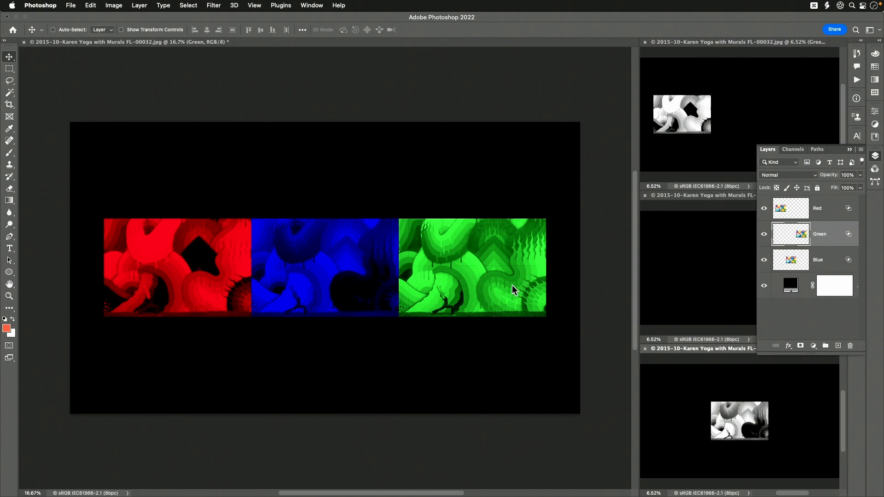
# Move the Green layer directly above the Blue image and overlay copies of the Blue and Red layers on it to rebuild full color.
pyautogui.click(501, 264)
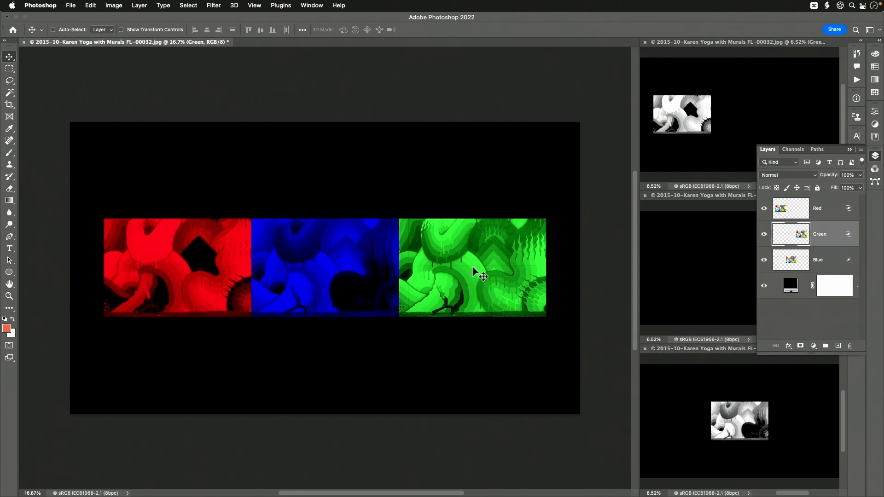
pyautogui.moveTo(472, 267); pyautogui.dragTo(325, 171)
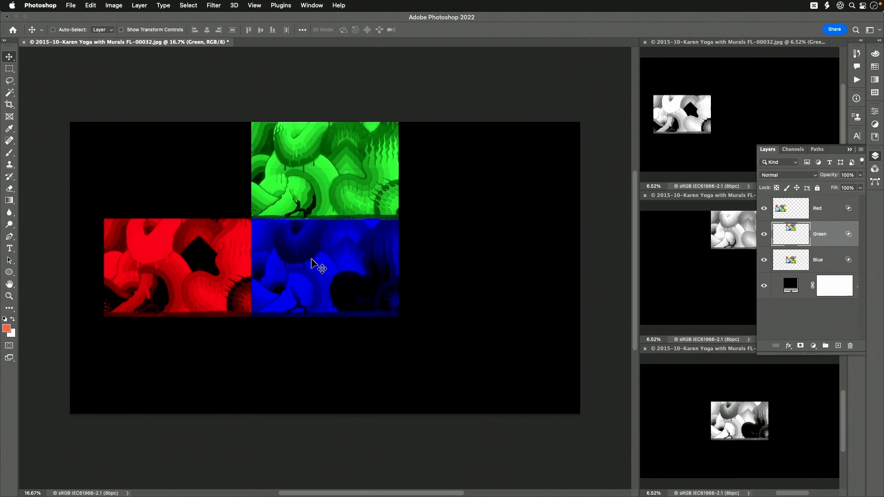
pyautogui.click(790, 258)
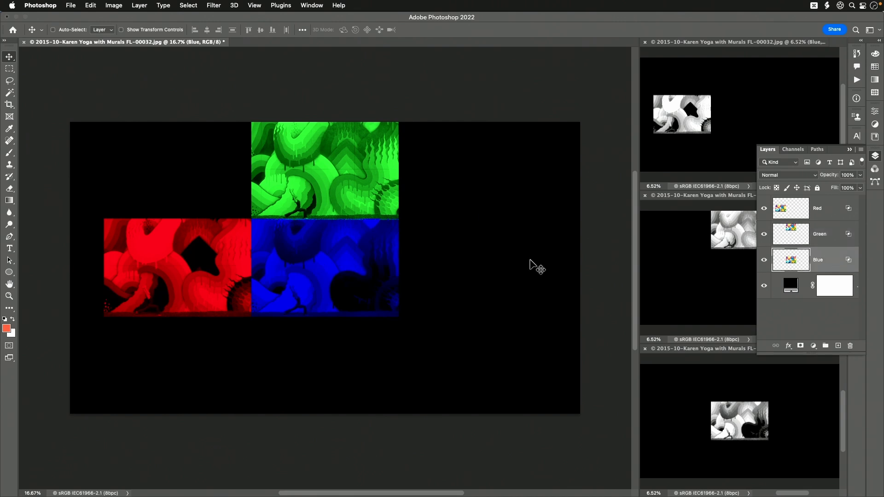
pyautogui.moveTo(327, 262); pyautogui.dragTo(328, 168)
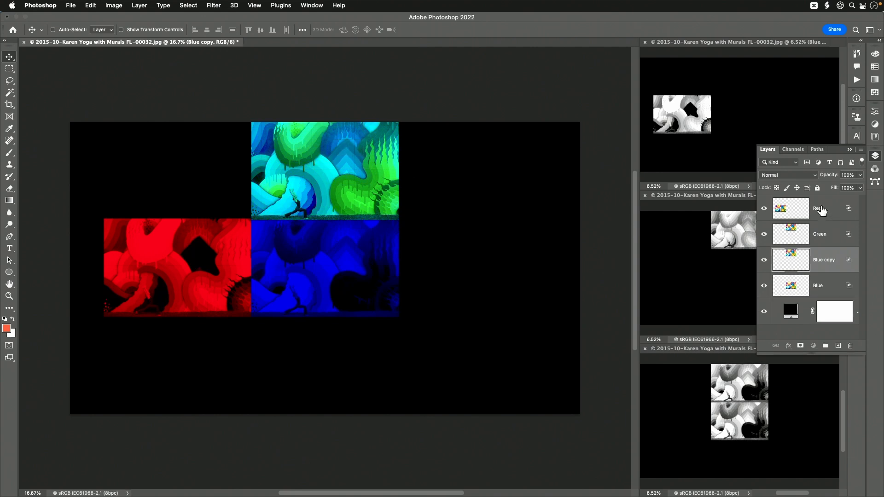
pyautogui.hotkey('alt', '.')
pyautogui.moveTo(136, 276); pyautogui.dragTo(278, 180)
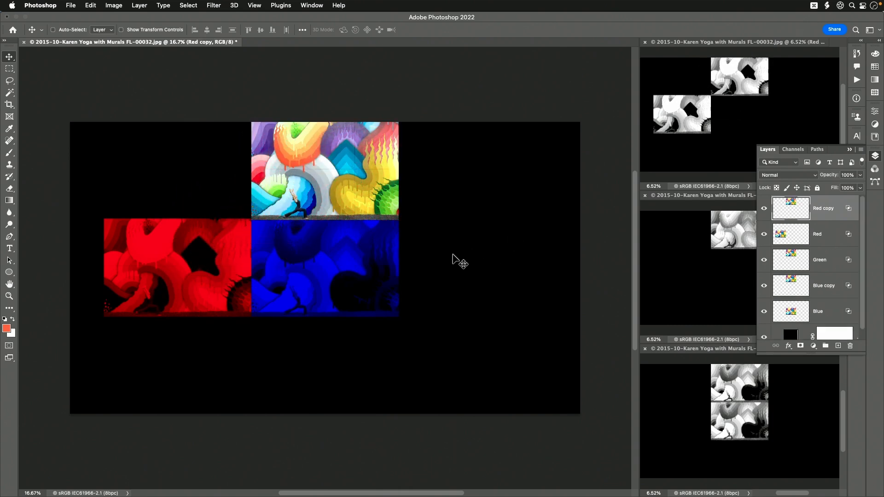
# Place a copy of the Green layer partly over the Blue image, extending past its lower right corner, and collapse the layer list.
pyautogui.click(822, 263)
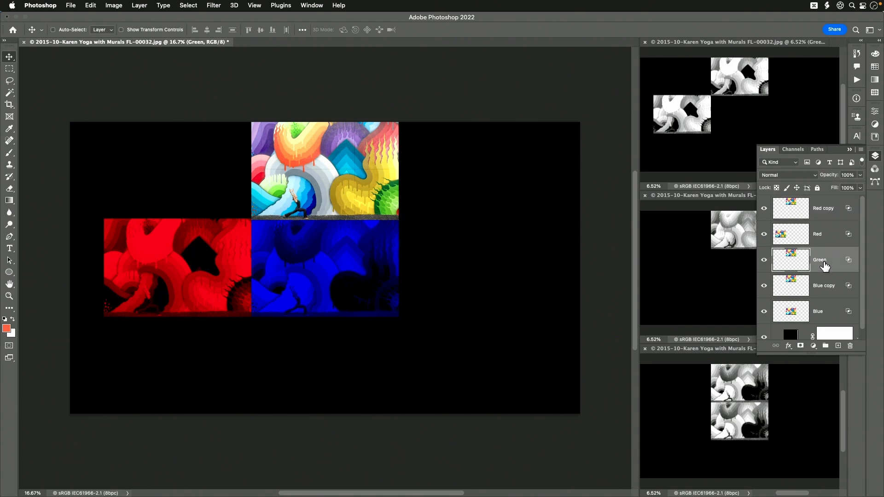
pyautogui.moveTo(320, 173); pyautogui.dragTo(410, 274)
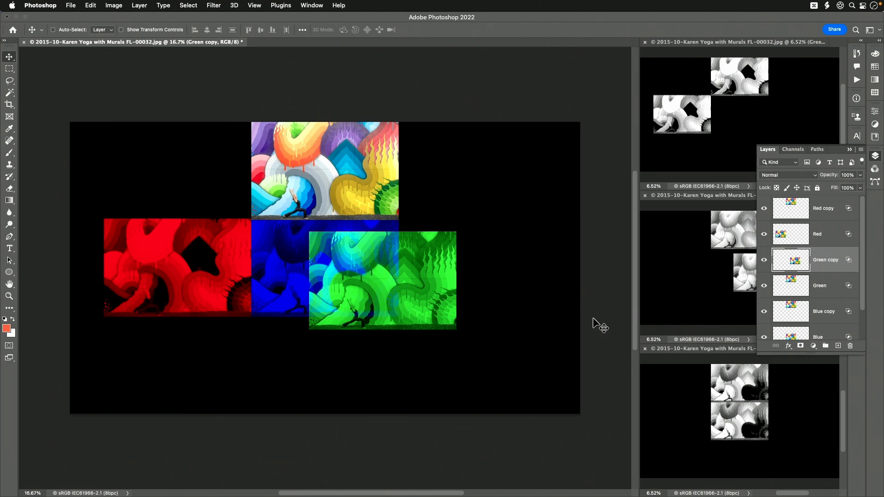
pyautogui.click(873, 159)
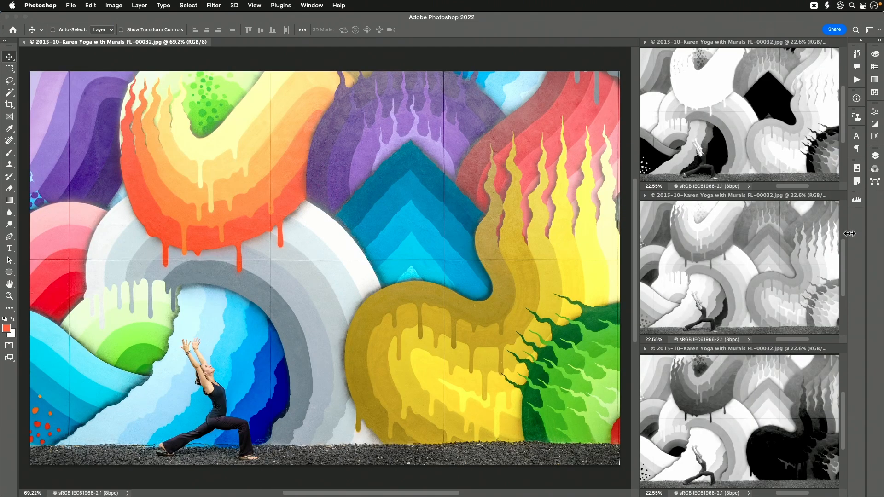
# Display the Histogram in Expanded View, extend it to All Channels View, and show its channels in color.
pyautogui.click(856, 203)
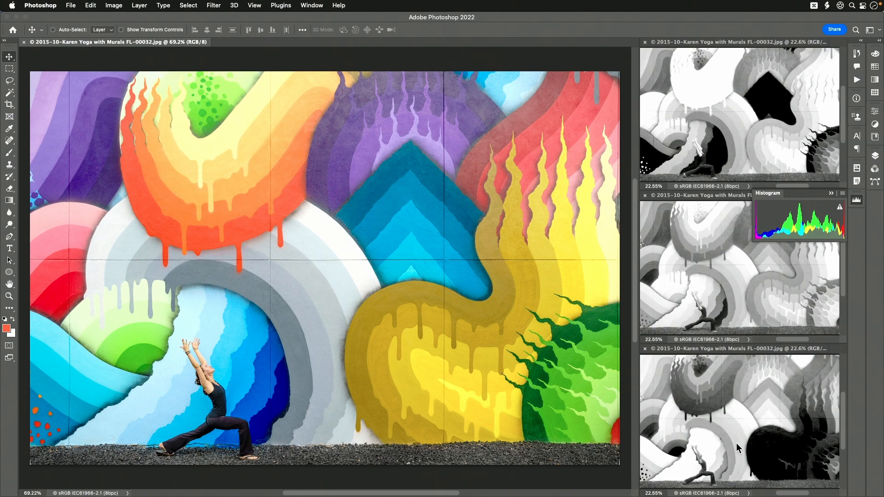
pyautogui.click(843, 193)
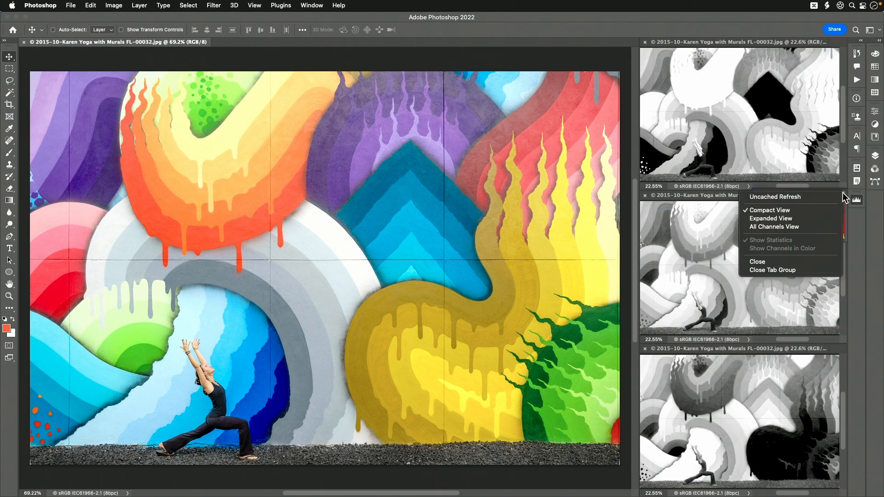
pyautogui.click(799, 221)
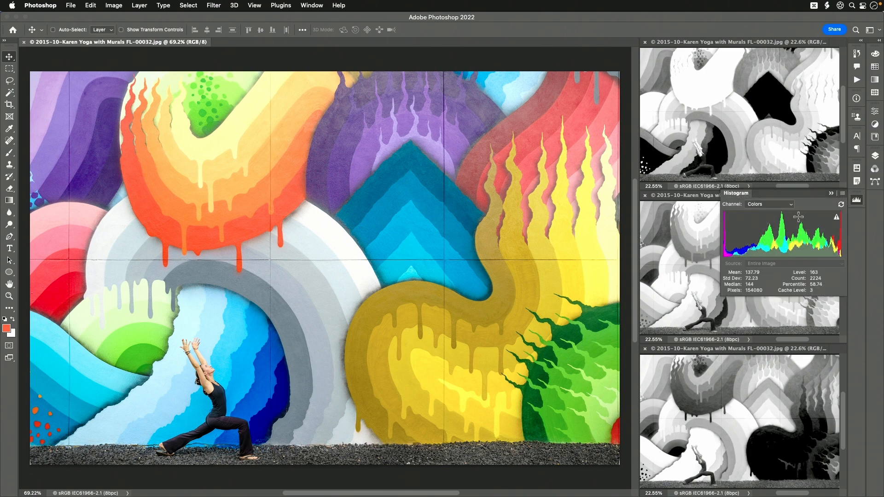
pyautogui.click(842, 194)
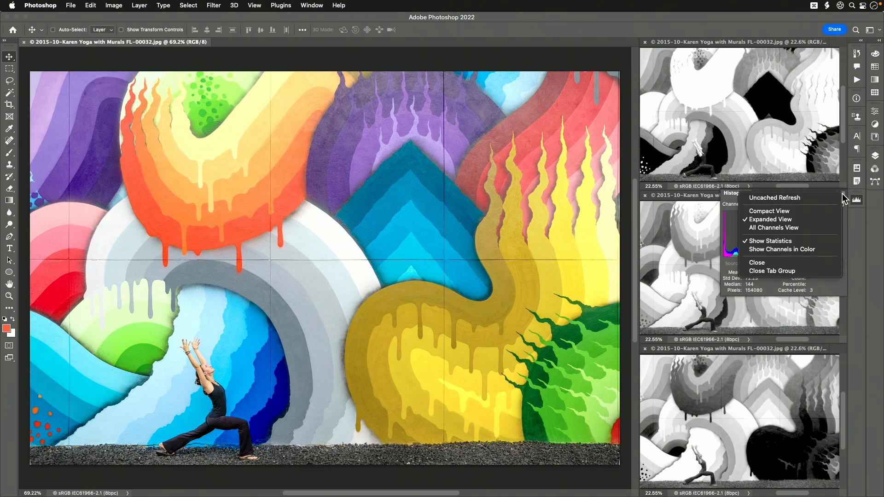
pyautogui.click(809, 227)
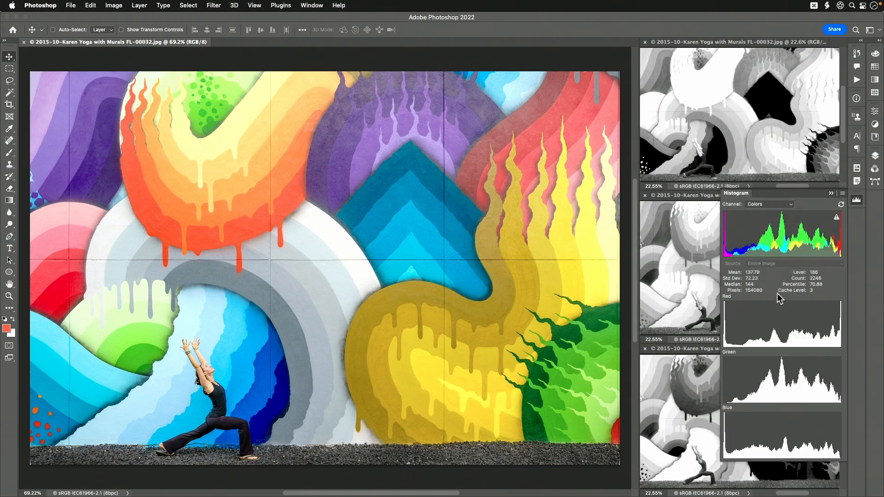
pyautogui.click(842, 193)
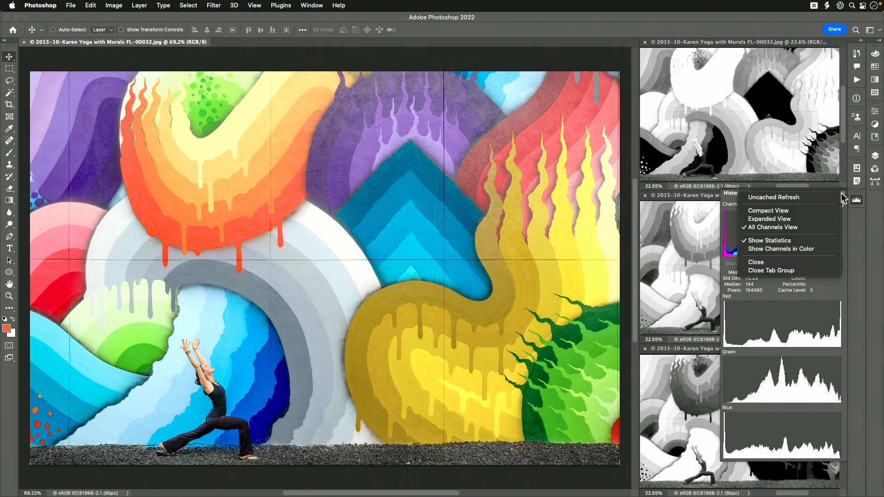
pyautogui.click(800, 250)
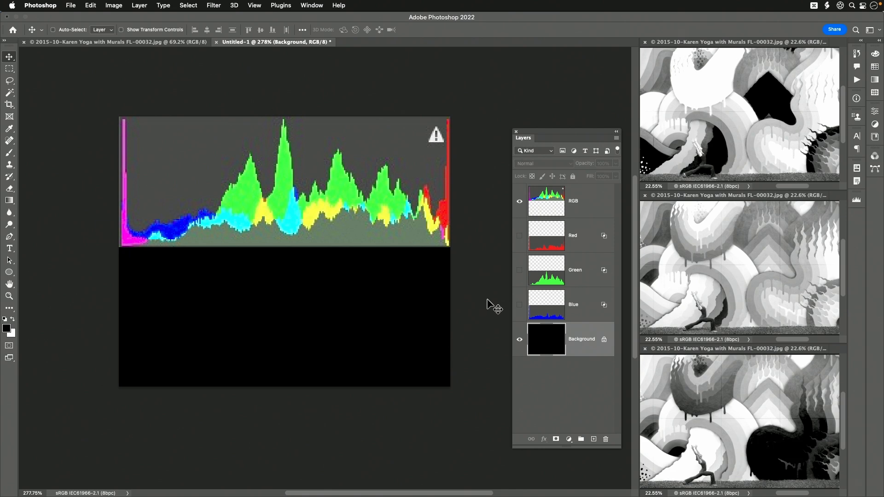
# Show the Red histogram layer by itself over the black background, hide it, and do the same with the Green layer.
pyautogui.click(520, 239)
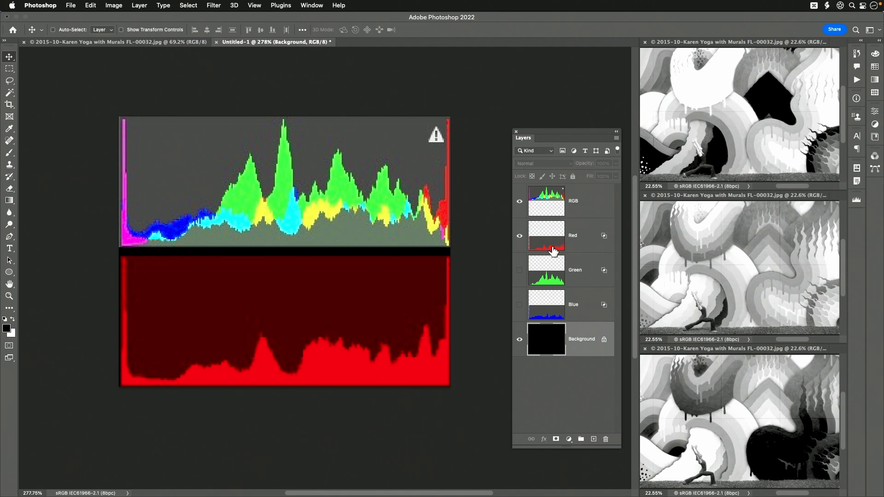
pyautogui.click(519, 236)
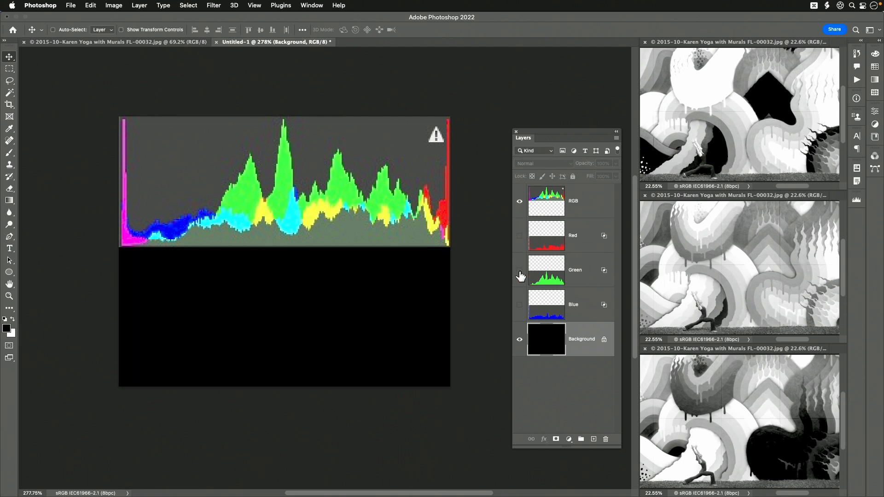
pyautogui.click(520, 270)
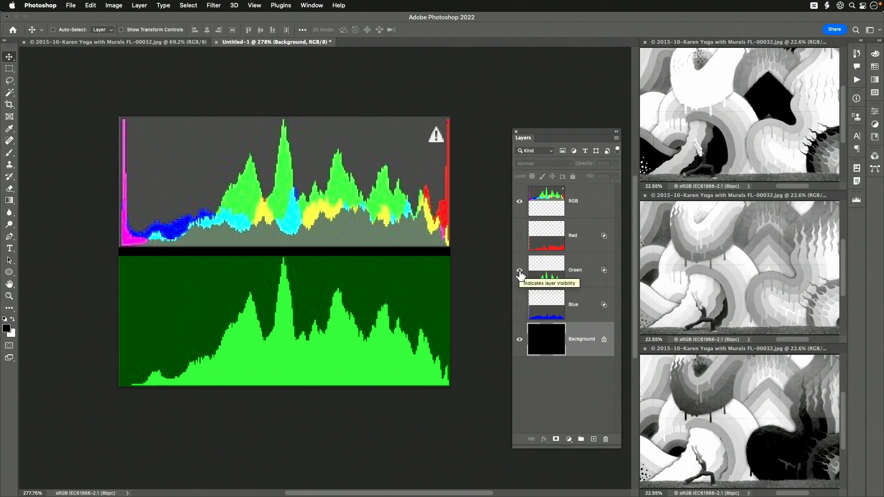
pyautogui.click(519, 271)
# Make the Blue histogram layer visible and add the Green and Red layers to it to rebuild the combined color histogram.
pyautogui.click(520, 306)
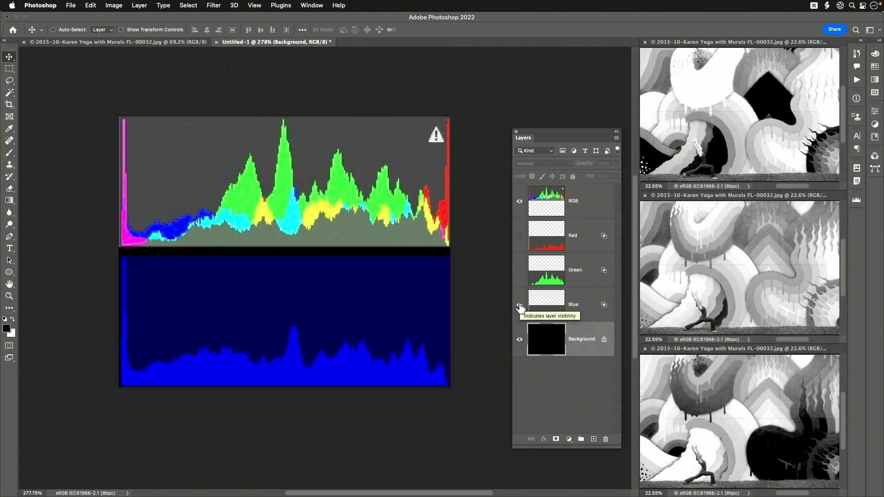
pyautogui.click(520, 272)
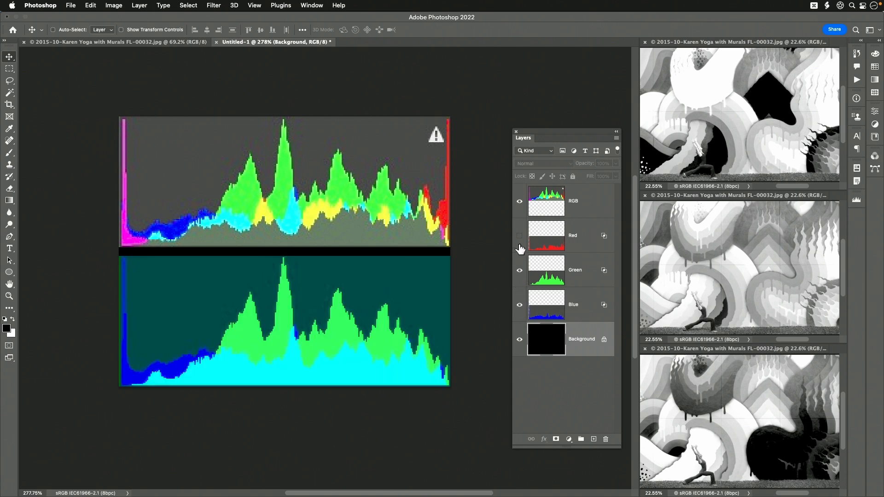
pyautogui.click(520, 237)
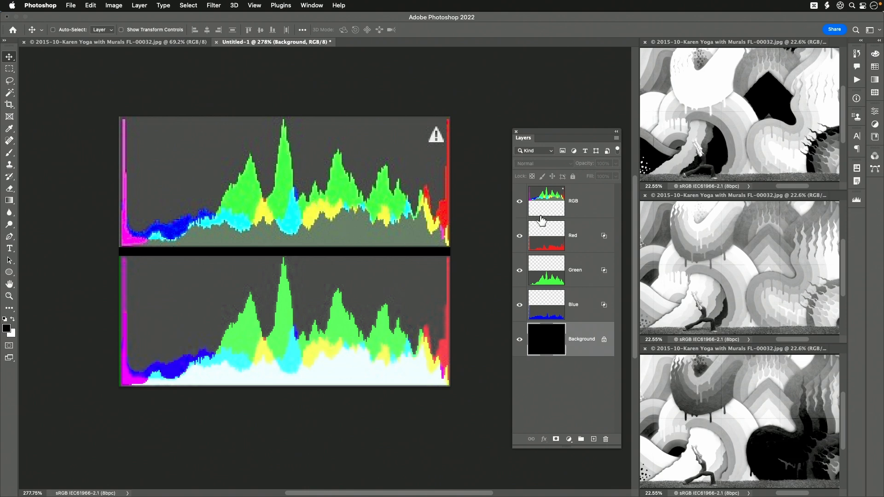
# Select the Red, Green and Blue histogram layers in turn, and close the Untitled-1 histogram document.
pyautogui.click(576, 241)
pyautogui.click(576, 266)
pyautogui.click(579, 307)
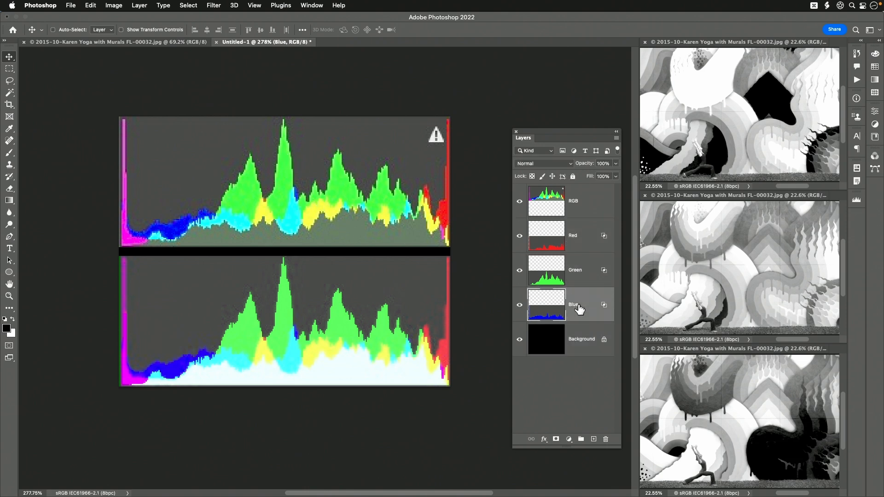
pyautogui.click(574, 243)
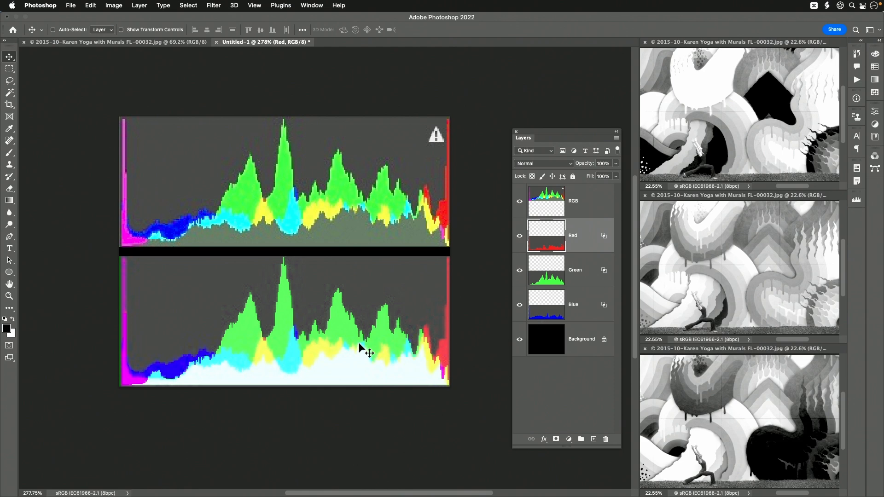
pyautogui.moveTo(361, 349); pyautogui.dragTo(433, 326)
pyautogui.click(530, 284)
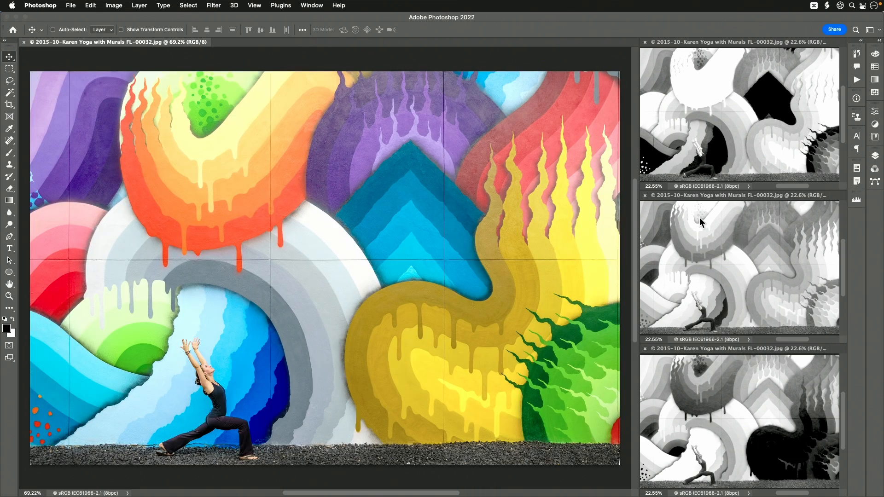